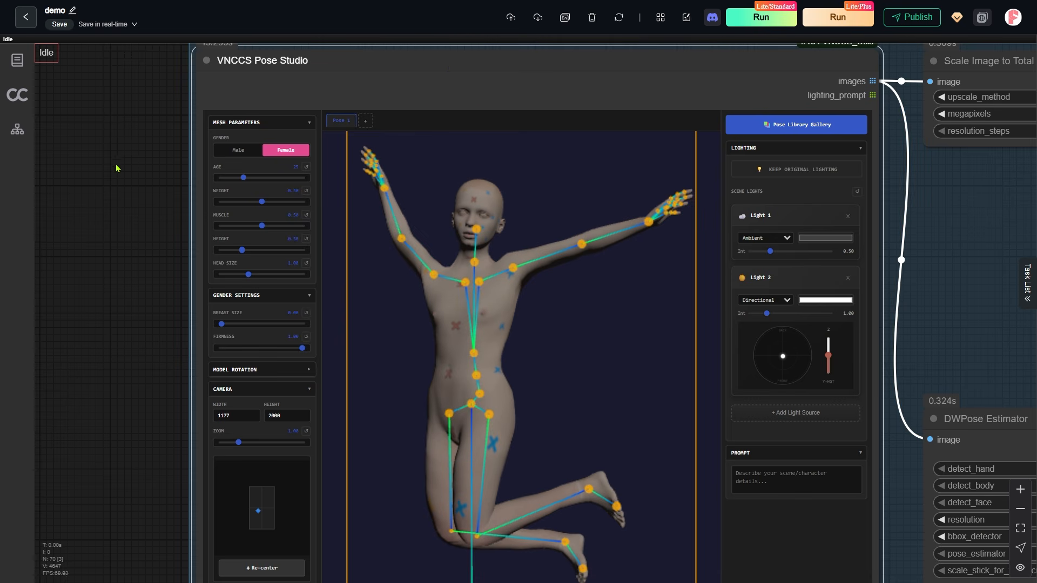
Examine the generated jumping-pose image in the Preview Image node beside the KSampler.
scroll(113, 198, down, 10)
key(space)
drag(843, 161, 245, 469)
scroll(449, 330, up, 6)
scroll(623, 196, up, 5)
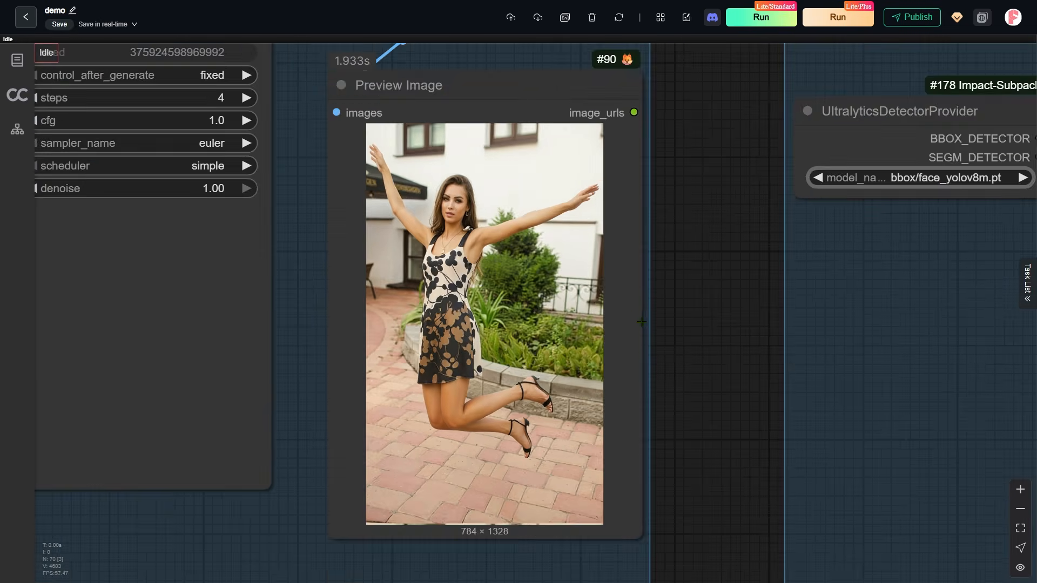
scroll(606, 216, up, 1)
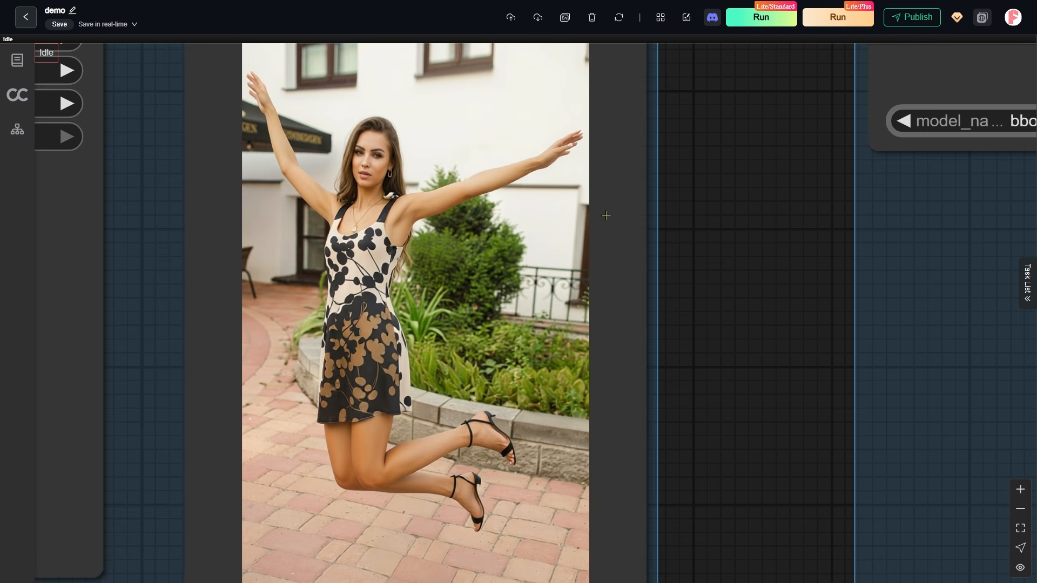
scroll(607, 216, down, 6)
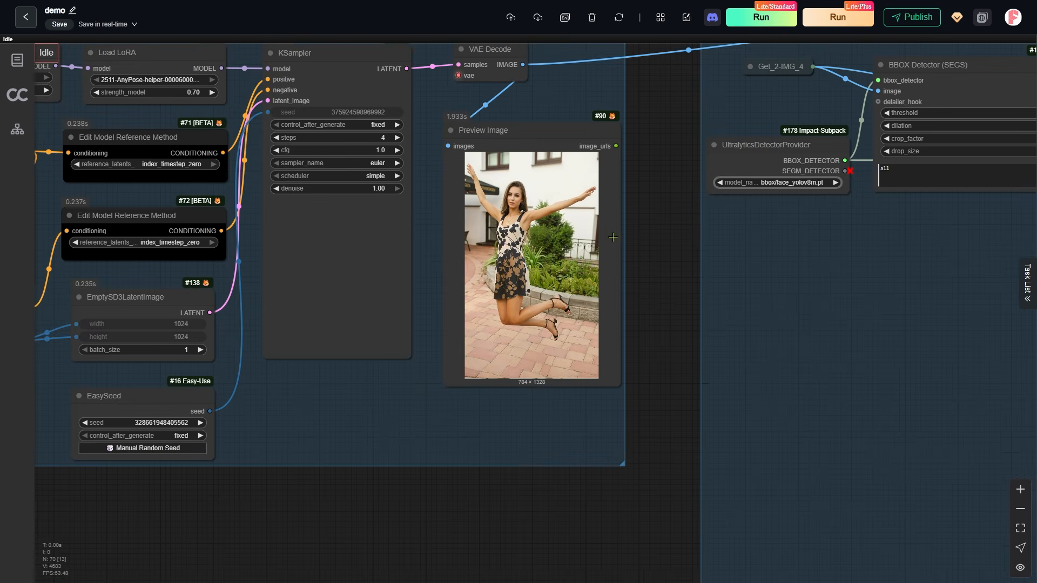
Compare the face before and after in the Image Comparer of the 4_Face Swap group.
drag(683, 299, 58, 324)
scroll(75, 336, down, 7)
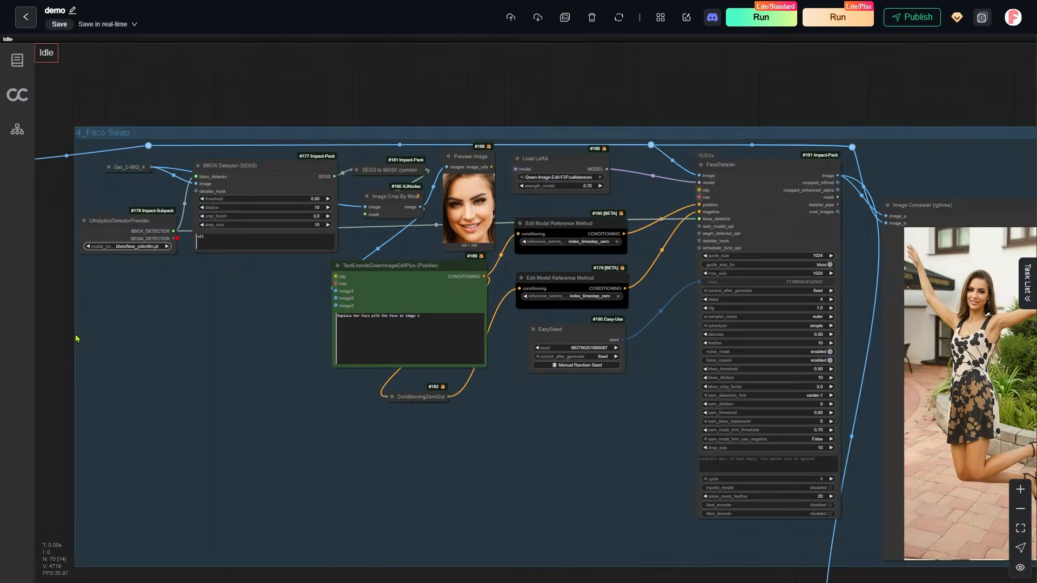
scroll(864, 355, up, 6)
scroll(382, 238, up, 8)
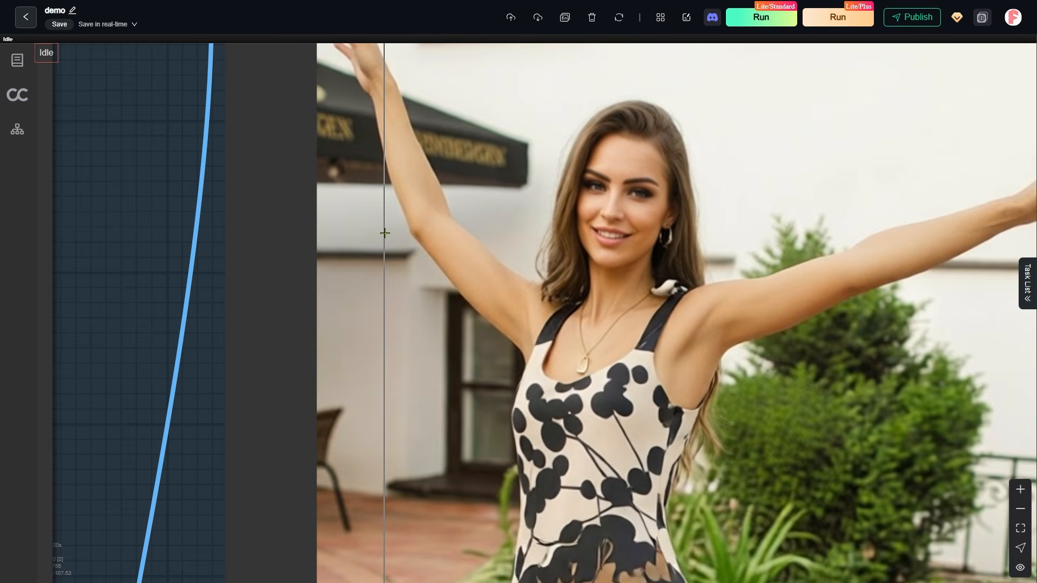
scroll(382, 239, down, 3)
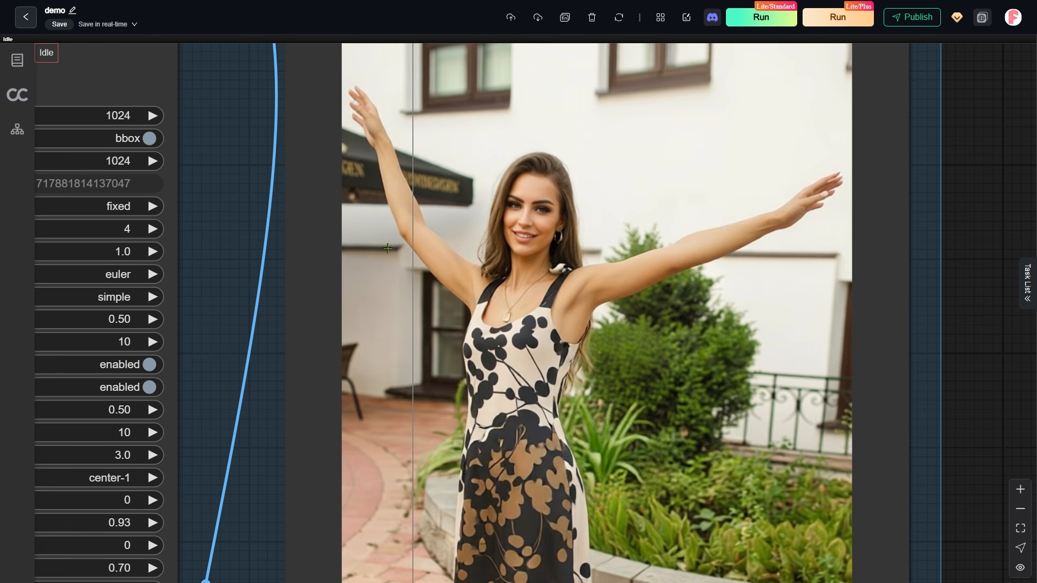
scroll(387, 248, down, 10)
Compare the image before and after detailing in the 5_Add Details group's Image Comparer, including a close look at the face.
drag(743, 449, 813, 148)
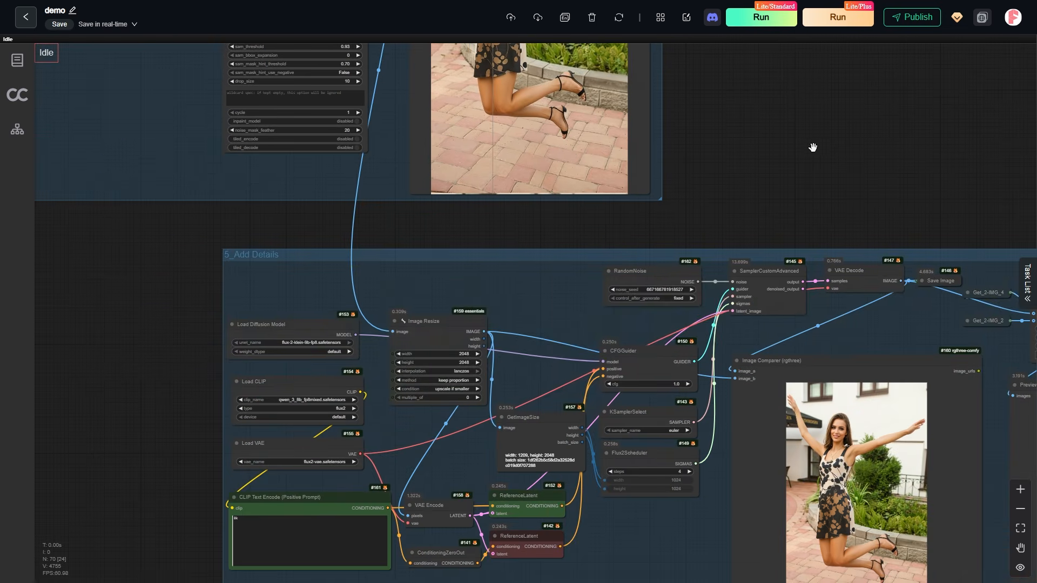
drag(683, 509, 504, 294)
scroll(564, 238, up, 8)
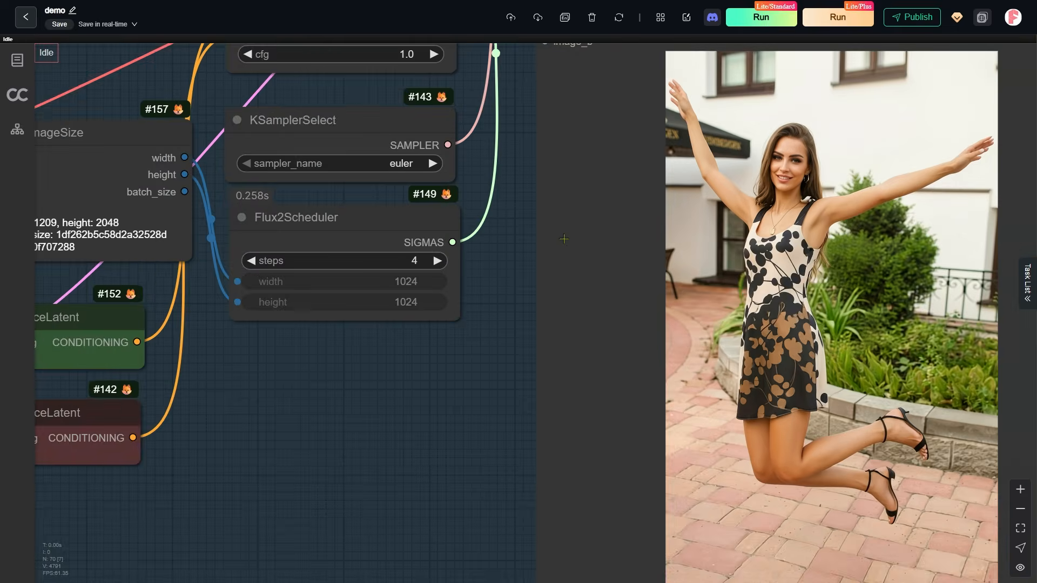
scroll(564, 238, up, 1)
drag(499, 215, 324, 262)
scroll(799, 214, up, 5)
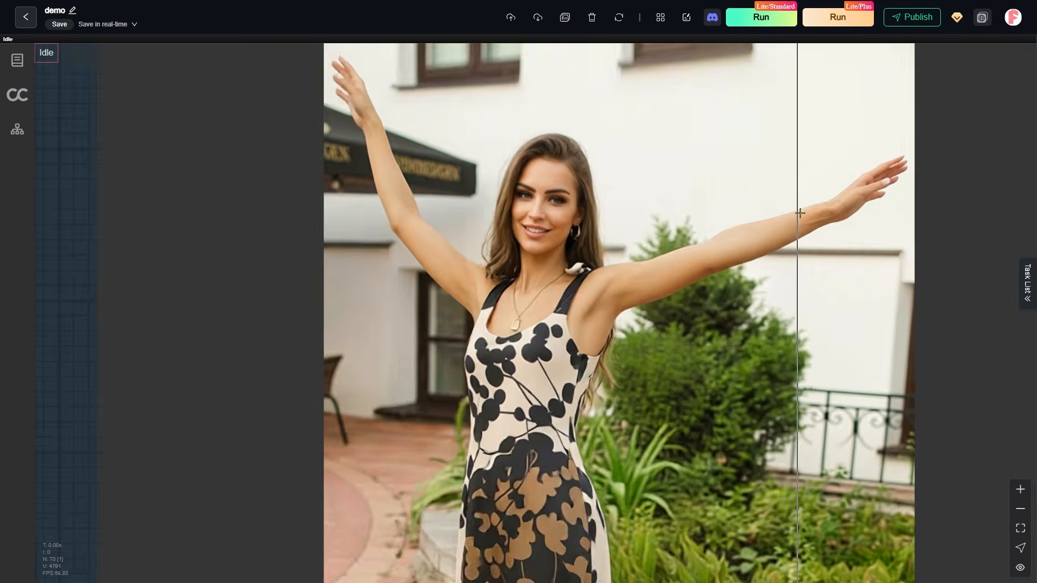
scroll(635, 213, up, 3)
scroll(201, 214, up, 3)
scroll(845, 211, up, 3)
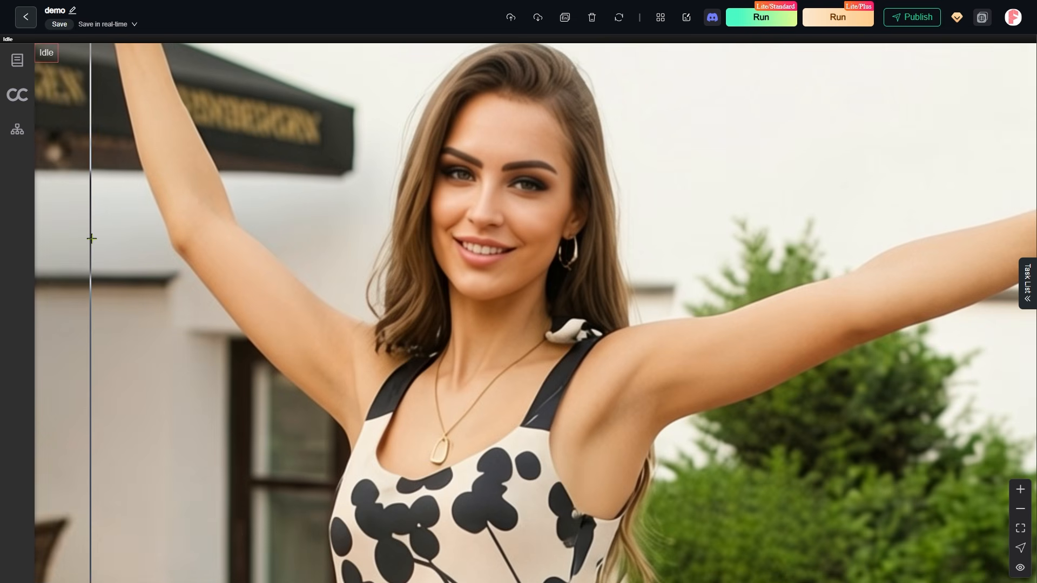
scroll(92, 239, down, 10)
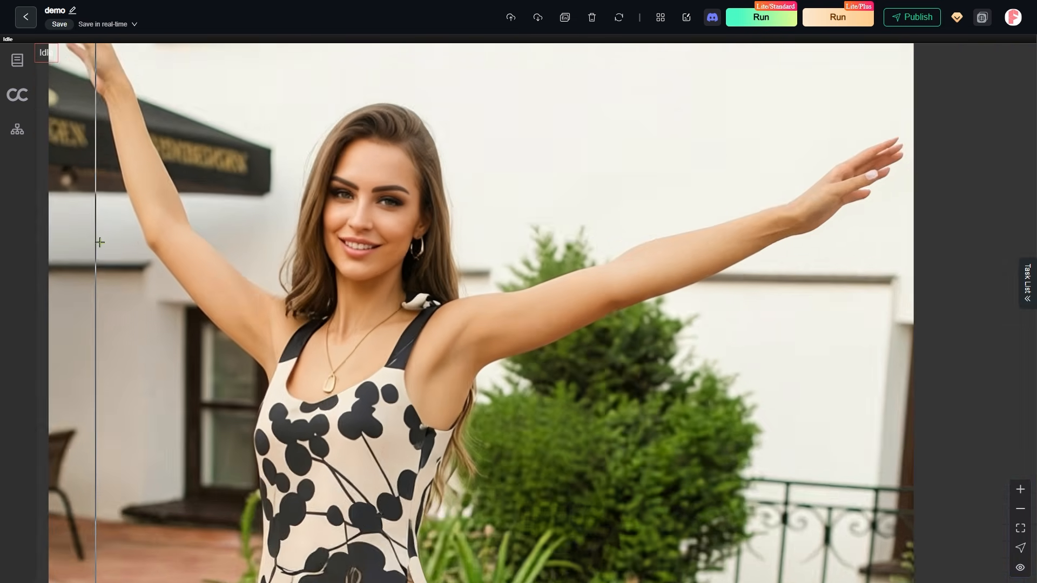
scroll(339, 281, down, 10)
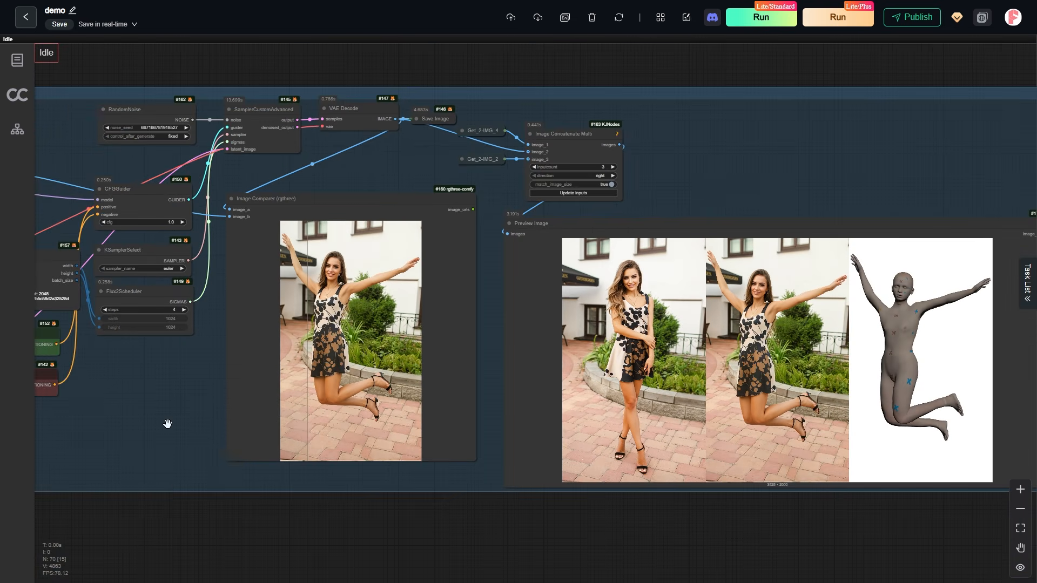
Return to the VNCCS Pose Studio node and examine its posed mannequin and settings.
drag(333, 446, 727, 386)
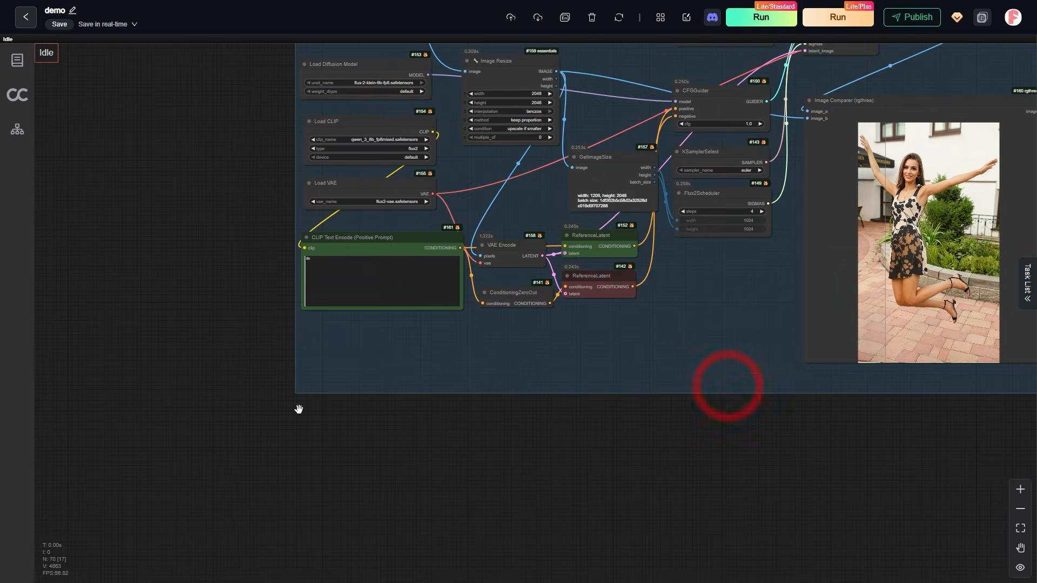
drag(296, 408, 724, 330)
drag(225, 303, 824, 410)
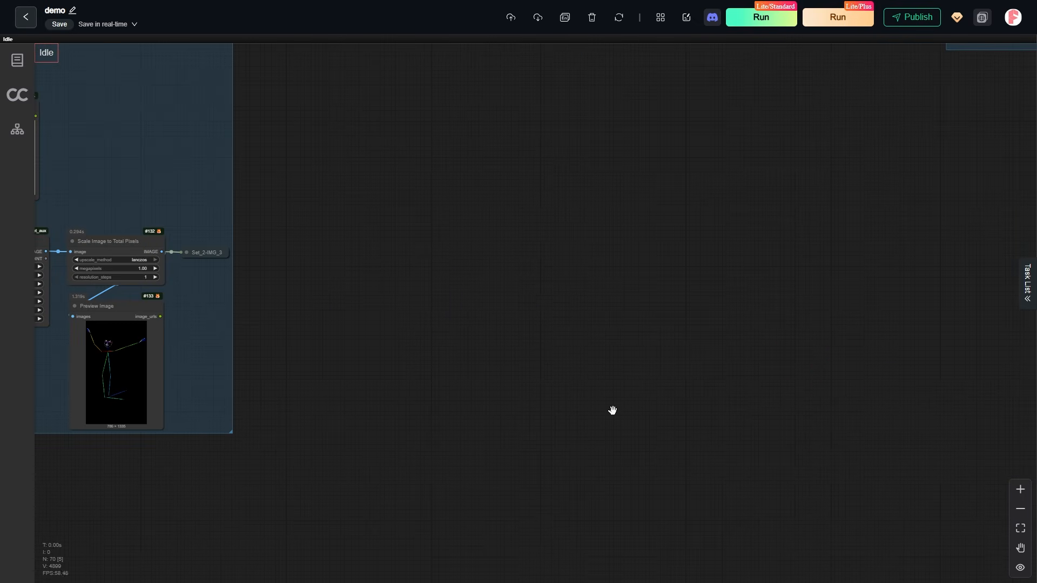
drag(190, 453, 884, 505)
scroll(111, 223, up, 3)
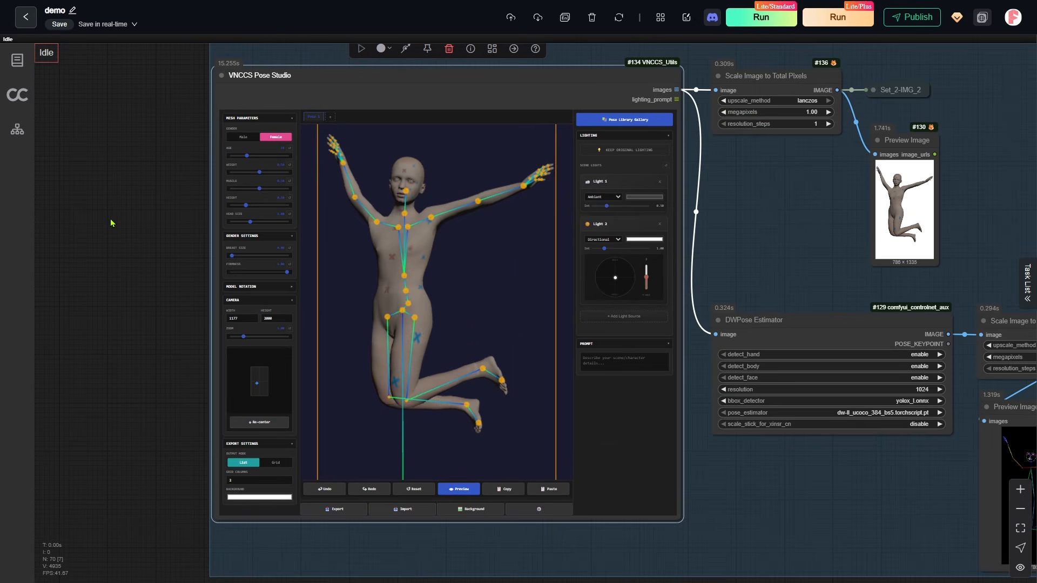
scroll(116, 220, up, 2)
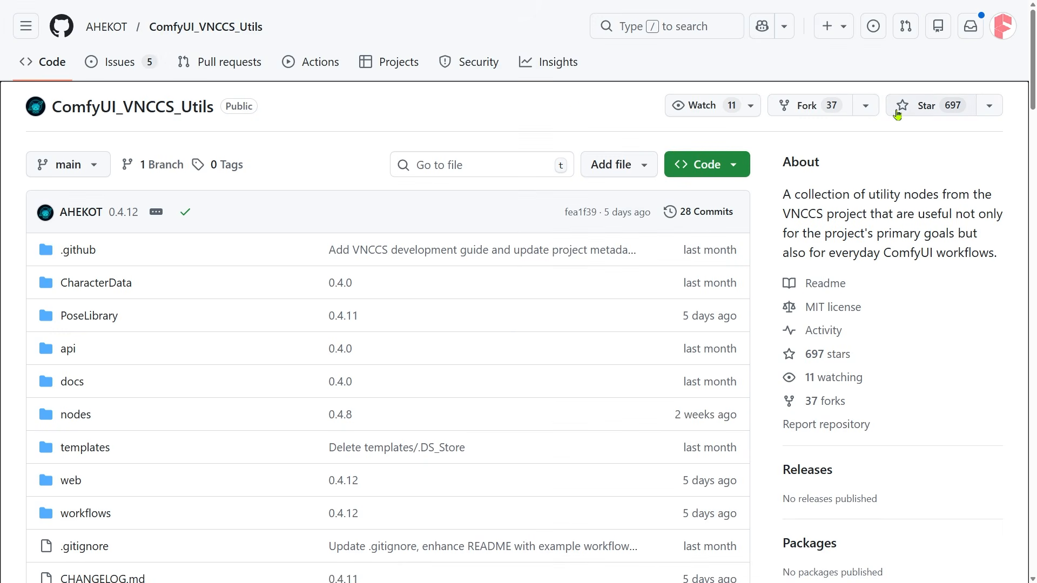
Star the ComfyUI_VNCCS_Utils repository on GitHub and look through its page.
click(902, 110)
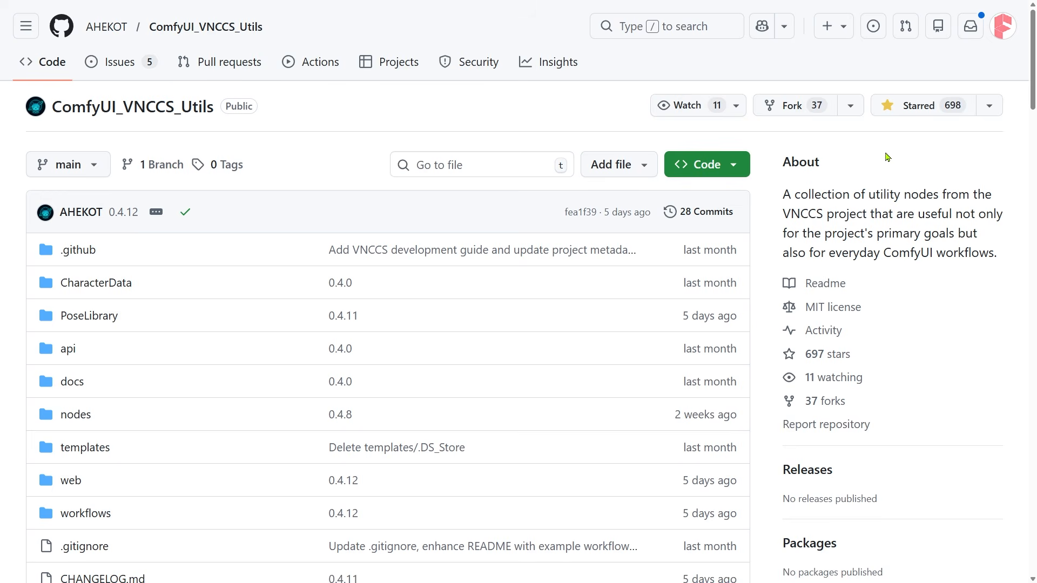
scroll(892, 253, down, 15)
scroll(892, 261, down, 20)
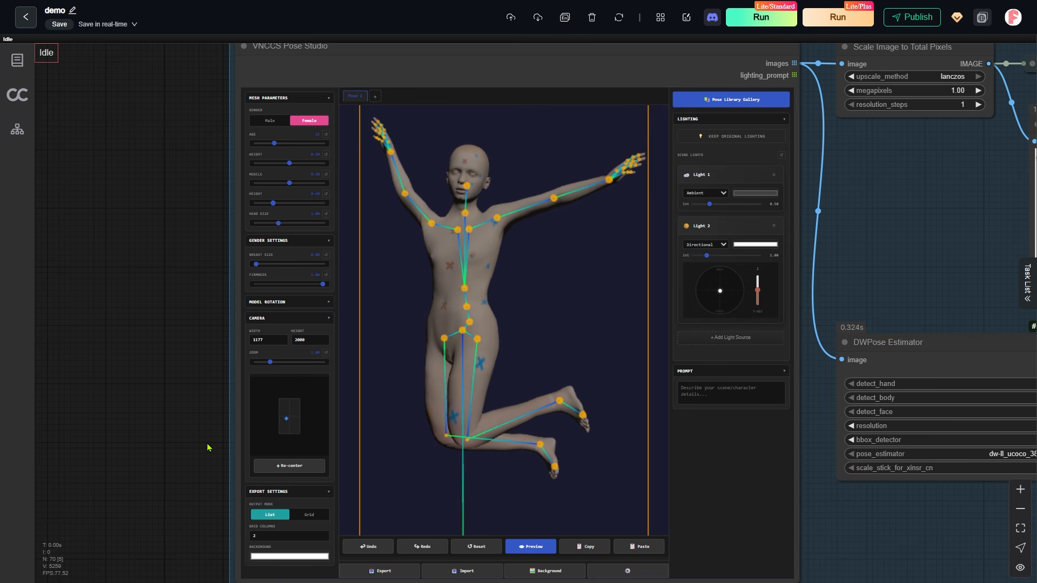
Back in the workflow, reset the mannequin's pose in VNCCS Pose Studio and inspect the camera width and height fields.
click(468, 547)
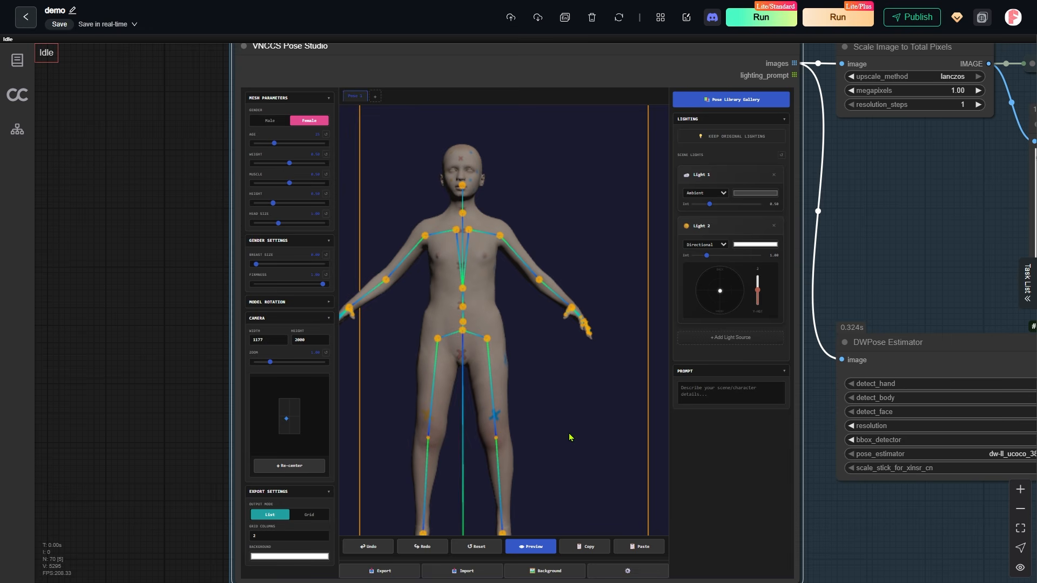
scroll(174, 352, up, 9)
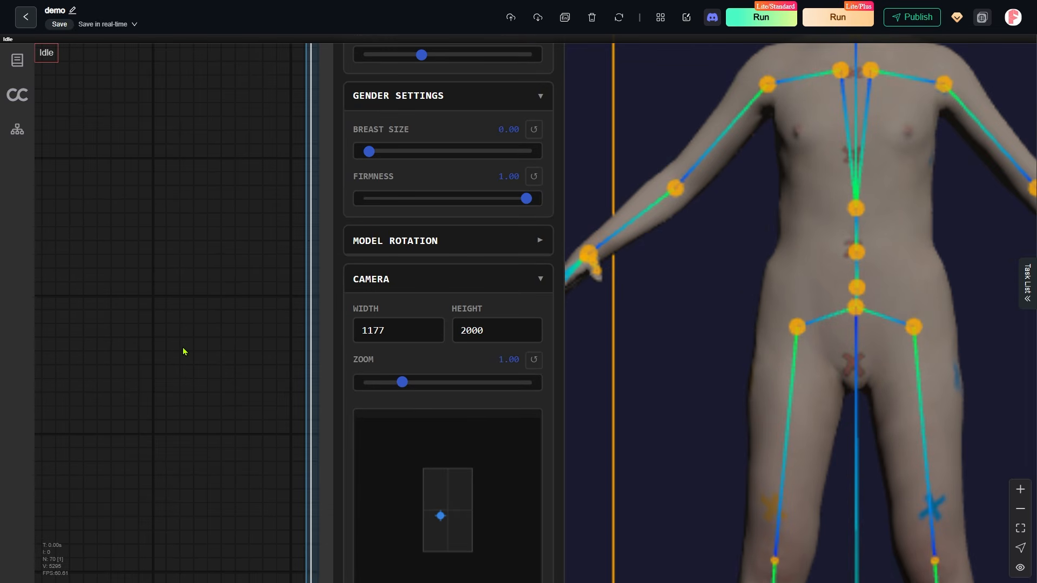
click(412, 326)
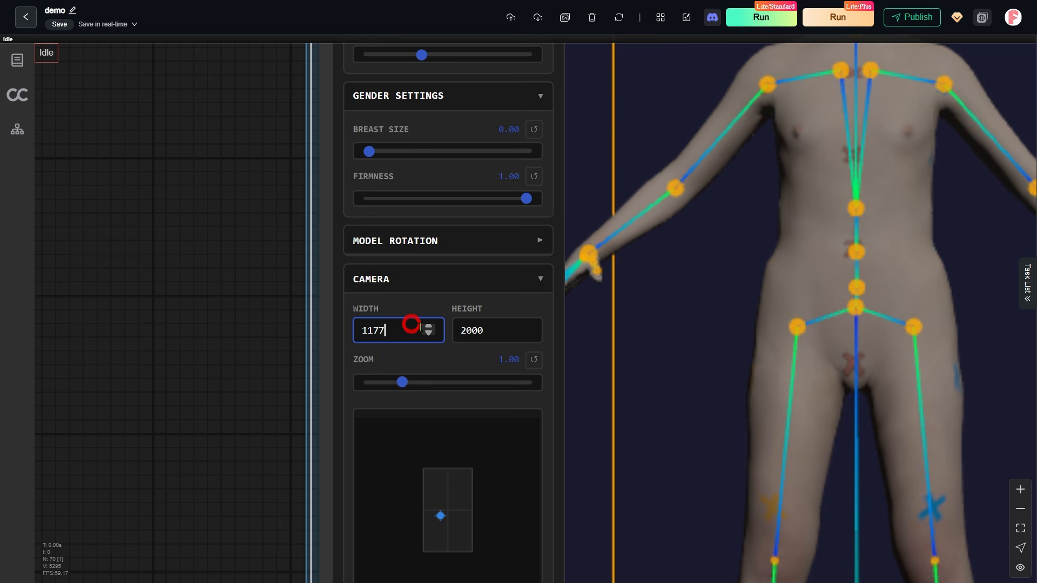
click(497, 330)
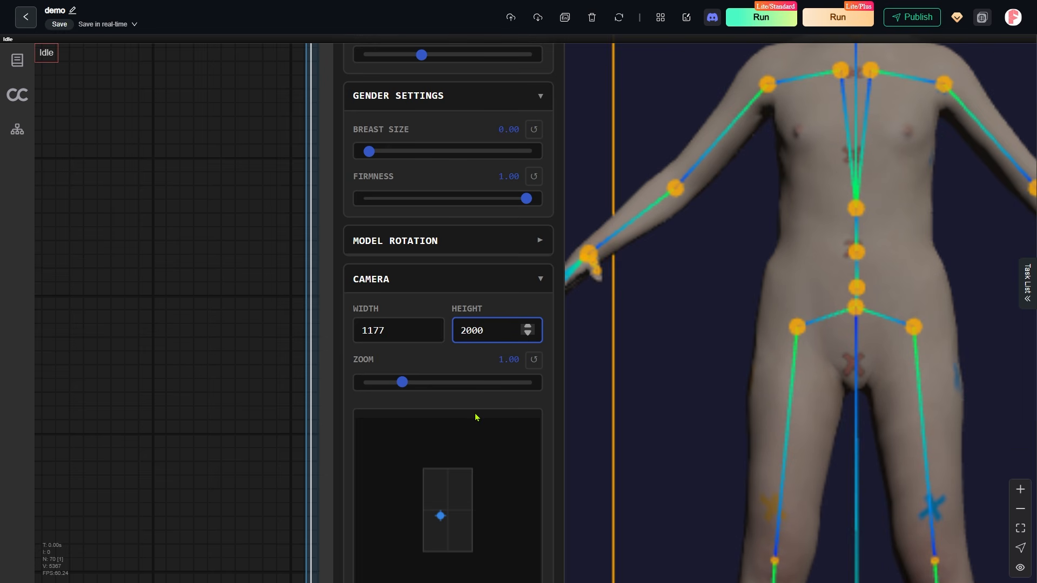
Check the Target image's resolution for comparison with the Pose Studio camera size.
scroll(187, 269, down, 8)
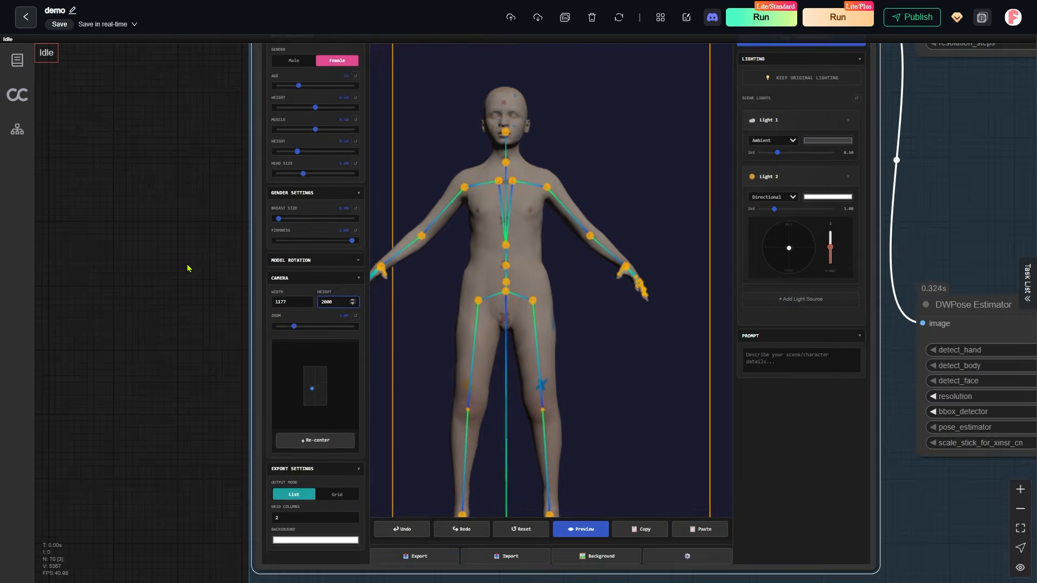
scroll(187, 268, down, 2)
drag(148, 153, 240, 451)
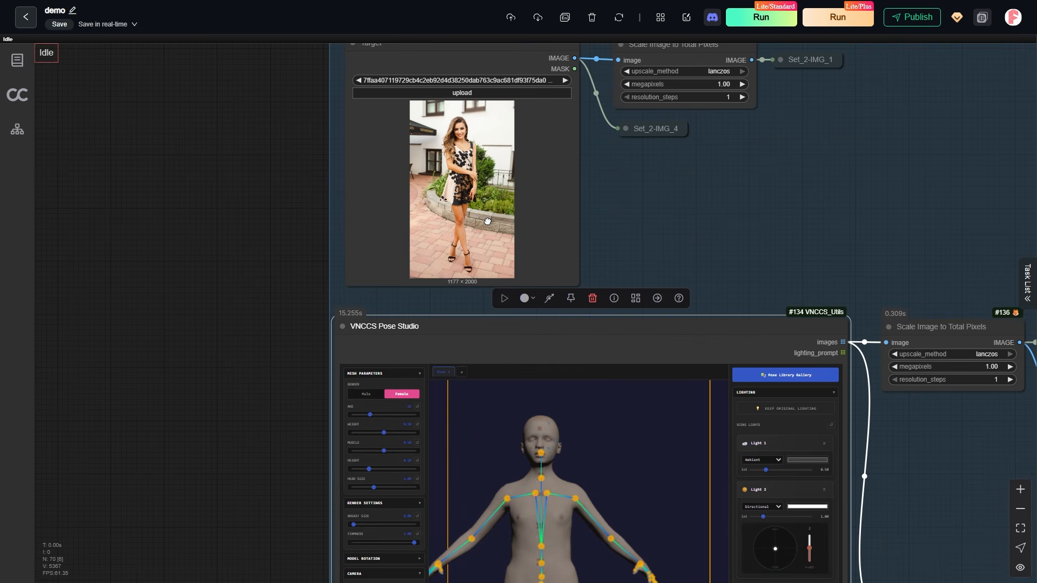
scroll(545, 146, up, 8)
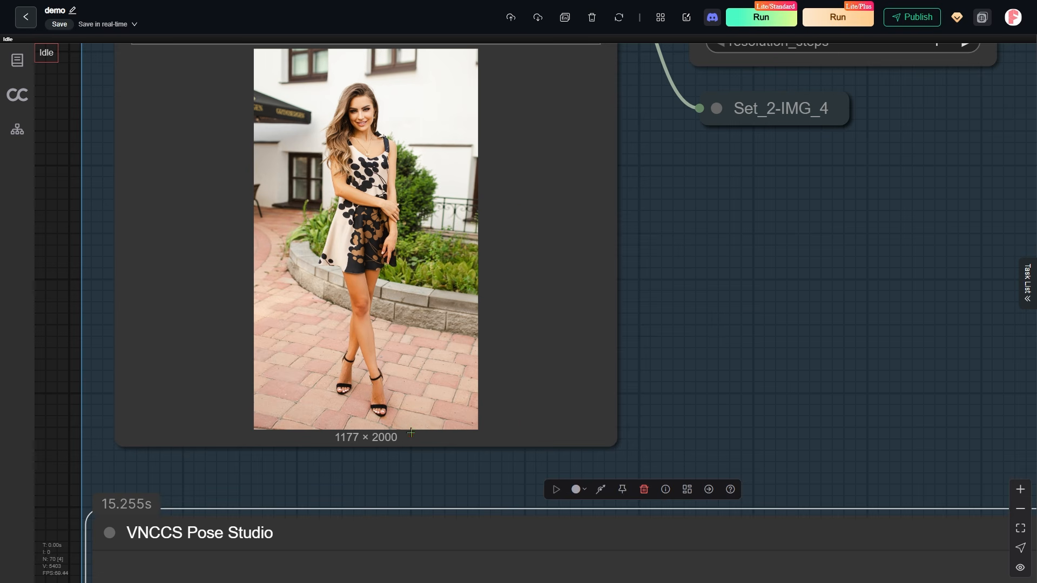
click(411, 433)
scroll(660, 271, down, 8)
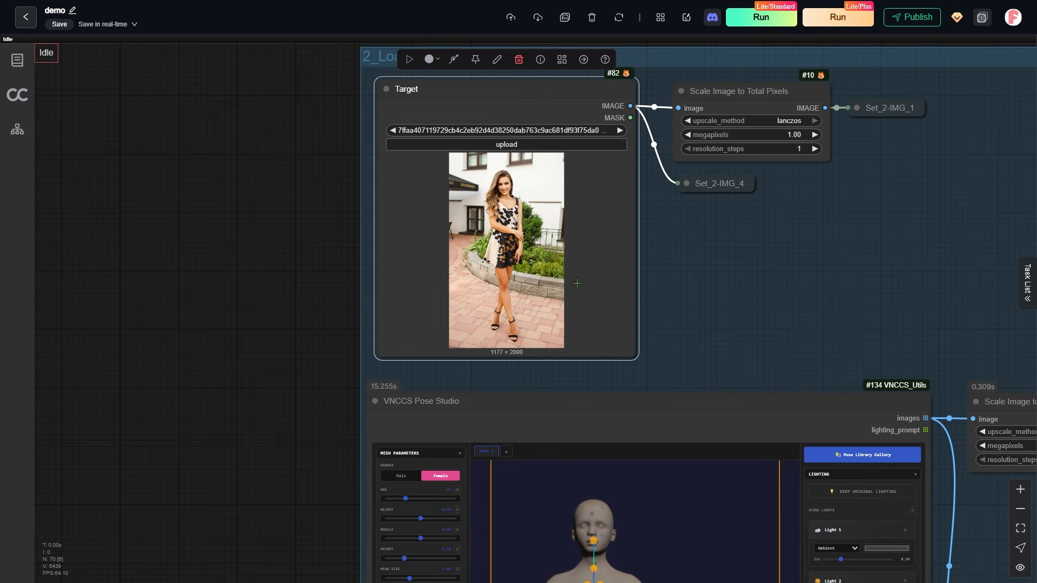
Shift the Pose Studio camera's framing point slightly, and re-center the mannequin in the frame.
drag(215, 496, 271, 165)
scroll(341, 398, up, 8)
drag(421, 356, 234, 273)
scroll(229, 285, down, 4)
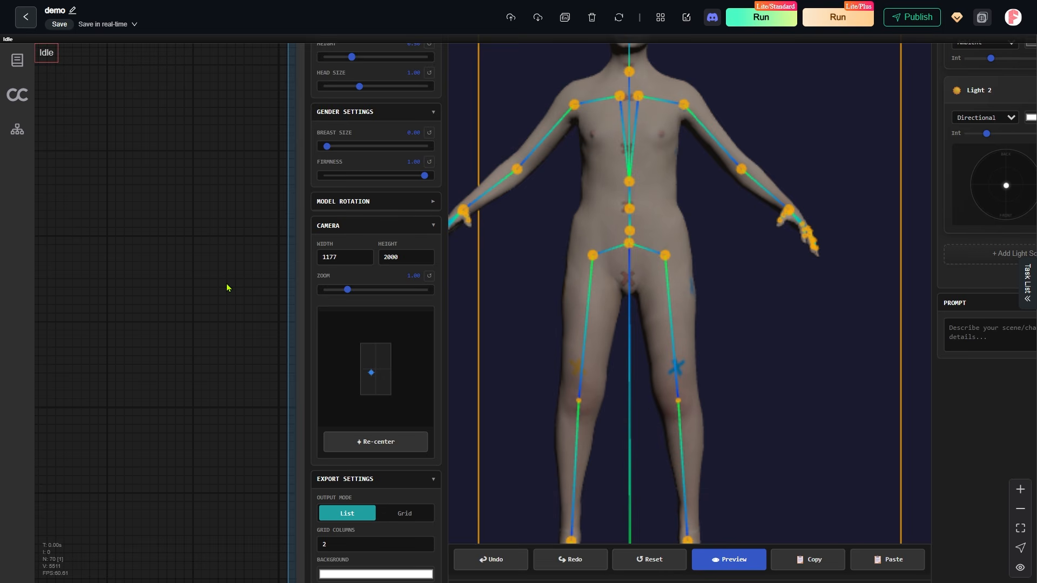
mouse_move(372, 372)
mouse_down()
mouse_move(373, 363)
mouse_move(374, 373)
mouse_up()
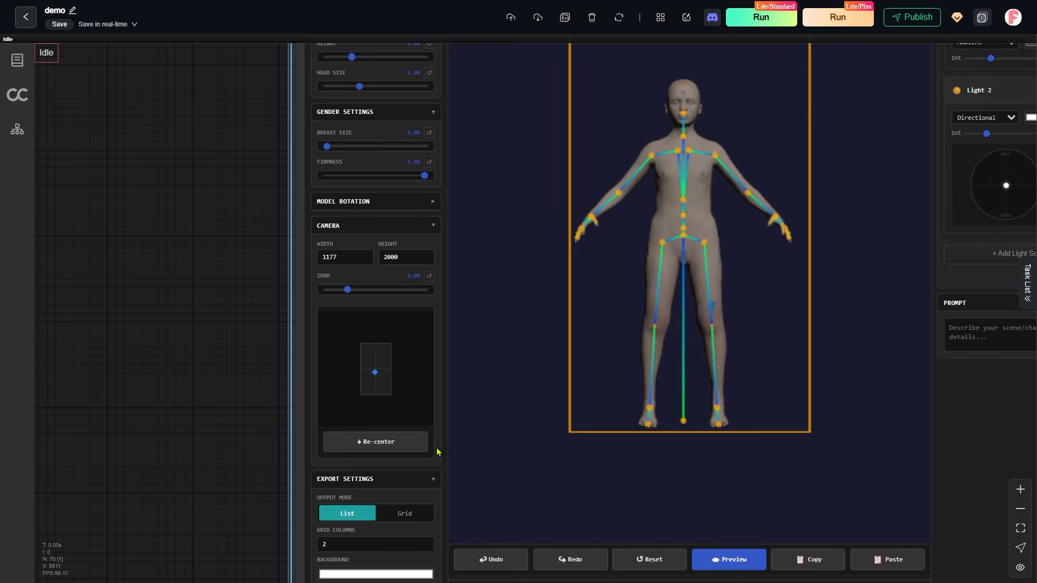
click(396, 451)
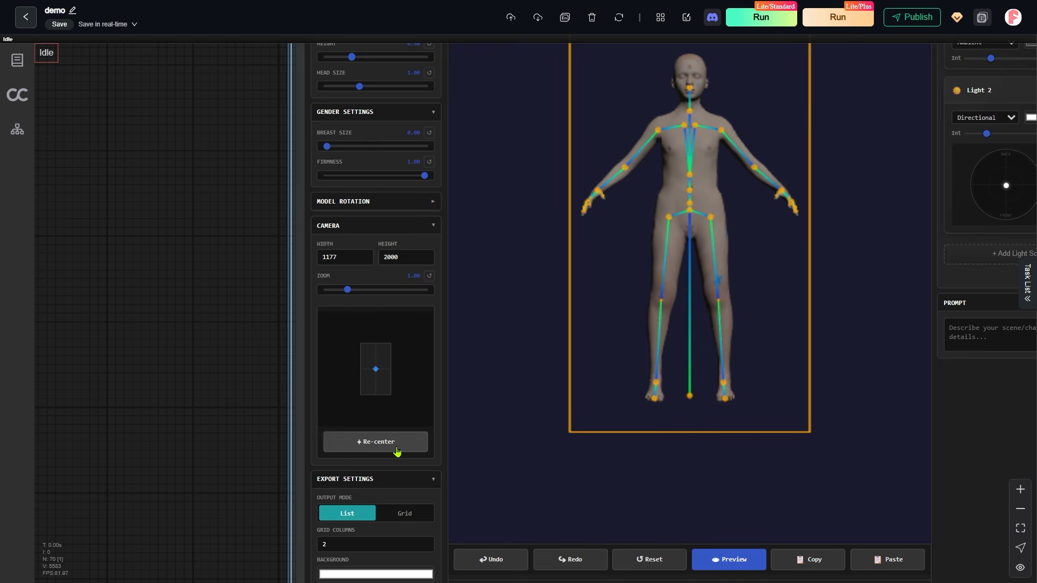
Reduce the camera zoom slightly so the mannequin appears smaller inside the frame.
drag(241, 291, 234, 311)
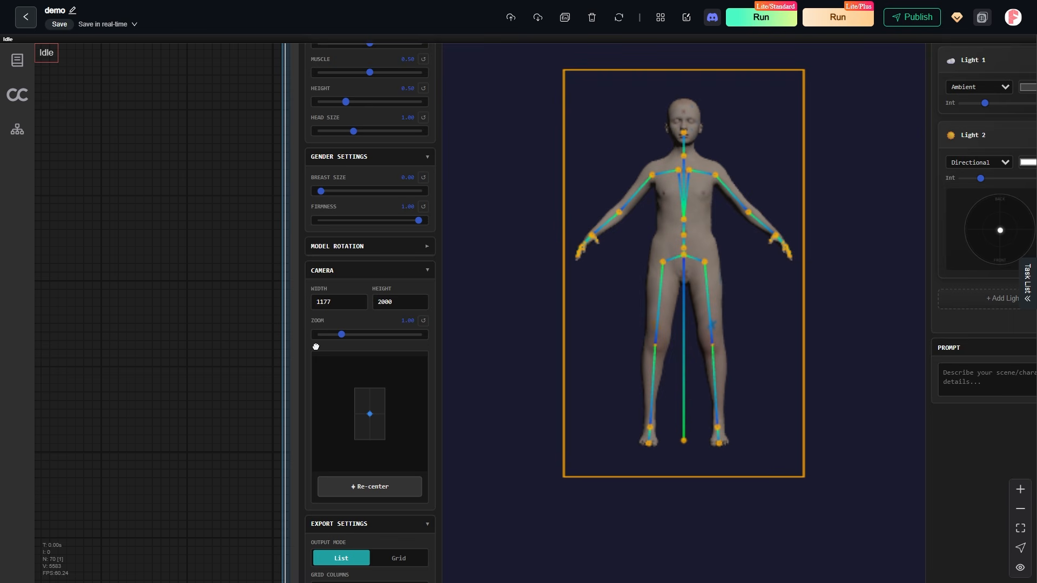
mouse_move(340, 333)
mouse_down()
mouse_move(351, 338)
mouse_move(342, 340)
mouse_up()
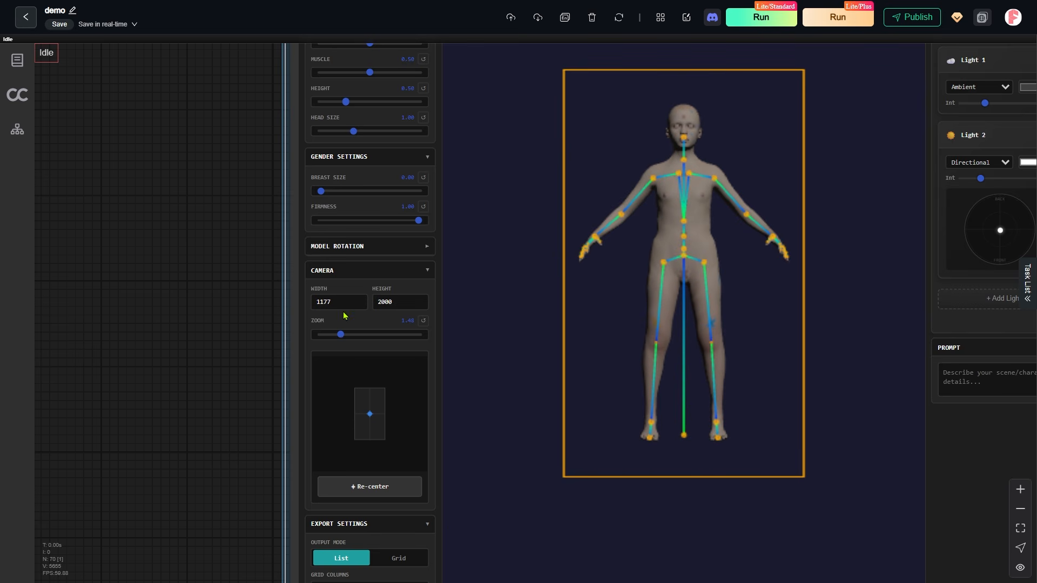
Try rotating the mannequin 22° about the Y axis, and reset its Y rotation.
click(408, 248)
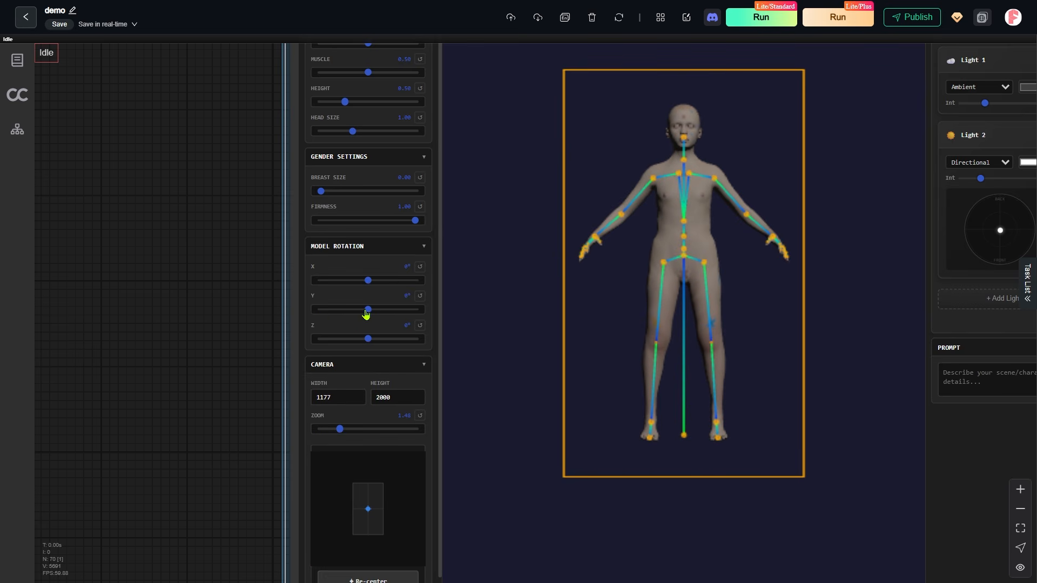
mouse_move(368, 310)
mouse_down()
mouse_move(368, 328)
mouse_move(363, 317)
mouse_move(376, 314)
mouse_up()
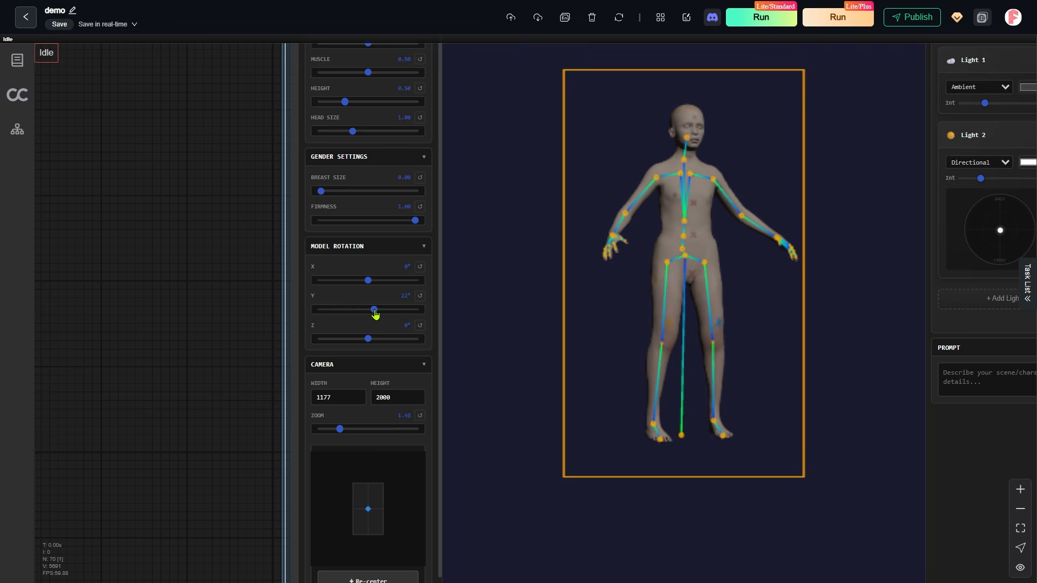
click(420, 298)
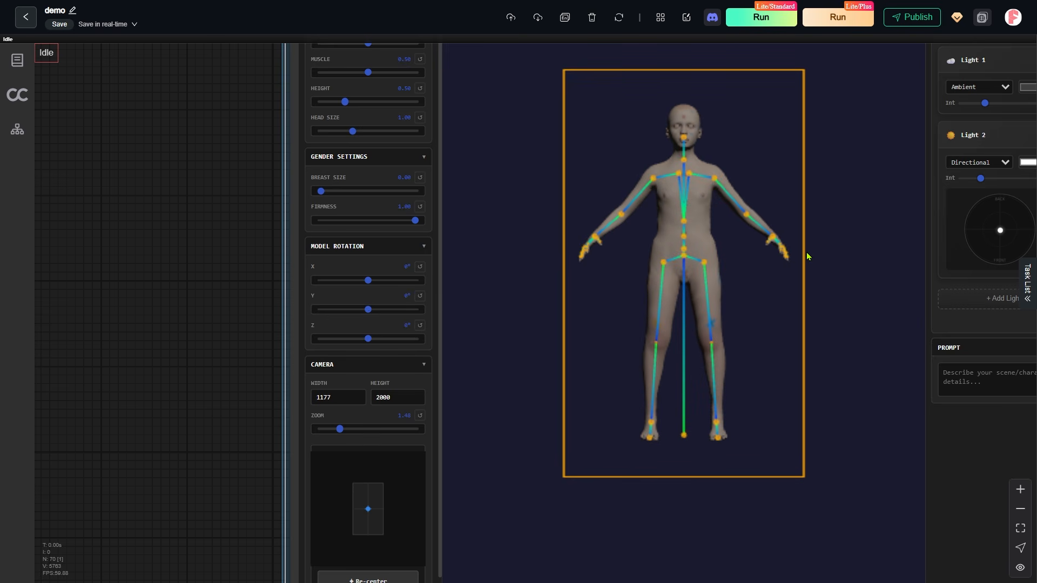
scroll(808, 256, up, 2)
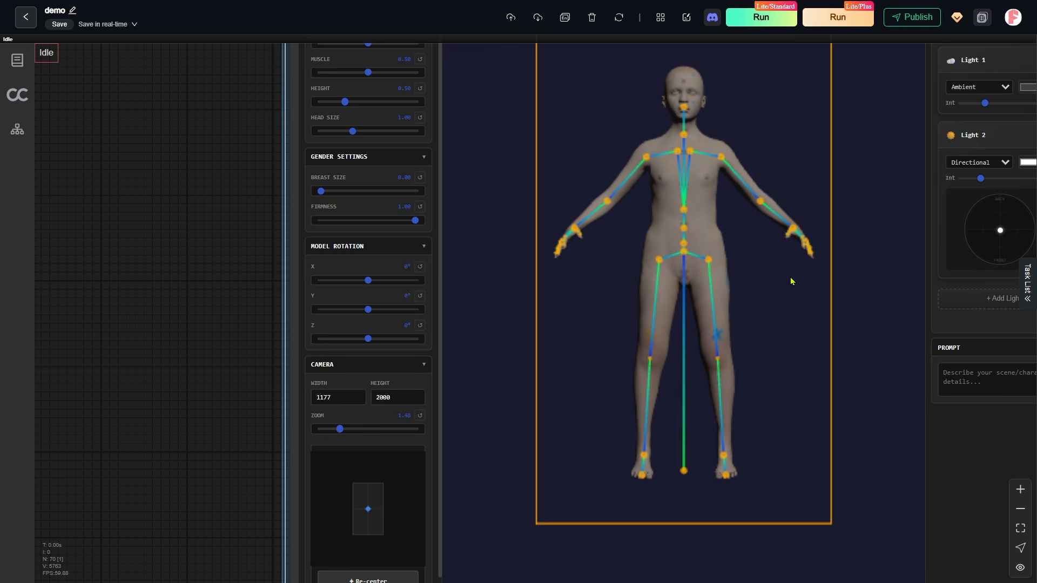
Rotate the mannequin's left hip joint to raise the leg forward to about hip height and swing it out to the side.
drag(784, 286, 712, 285)
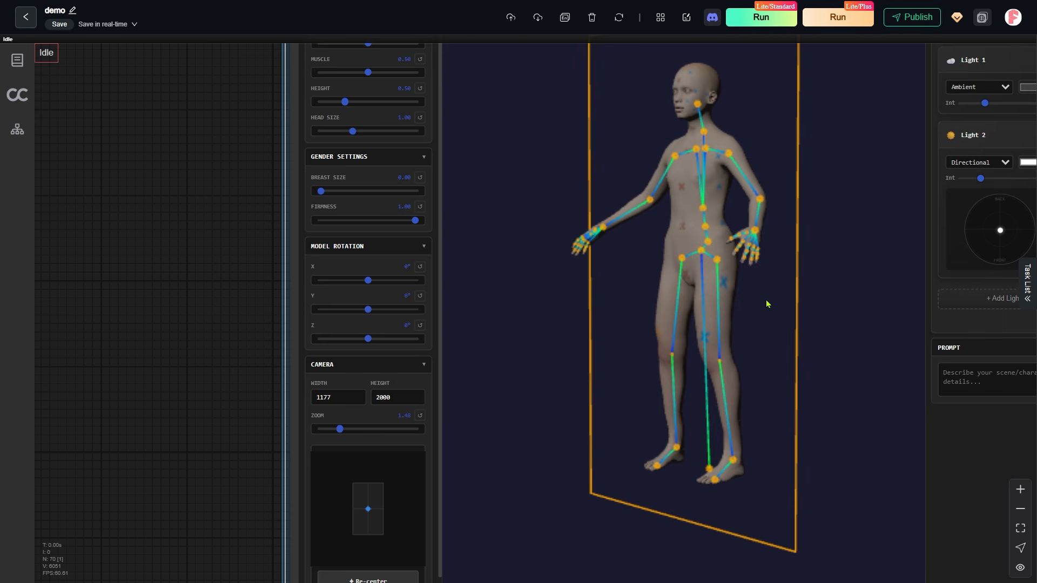
click(718, 265)
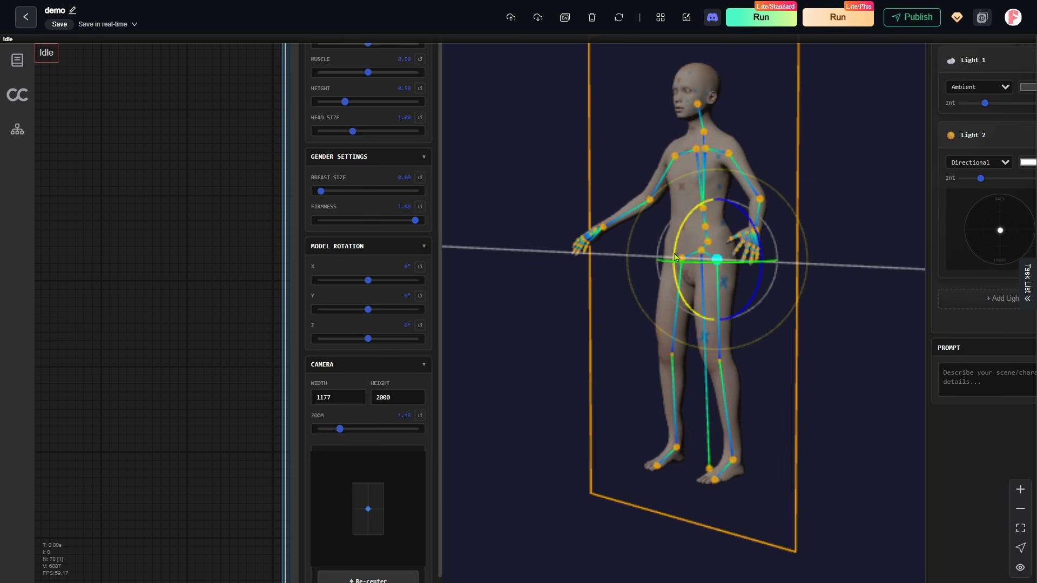
drag(675, 258, 701, 165)
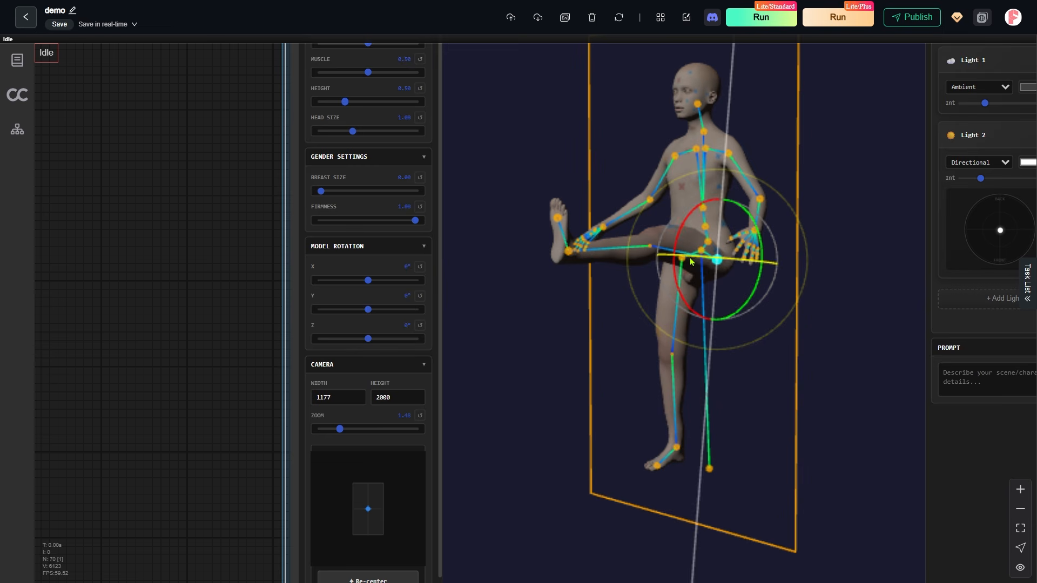
drag(691, 262, 746, 271)
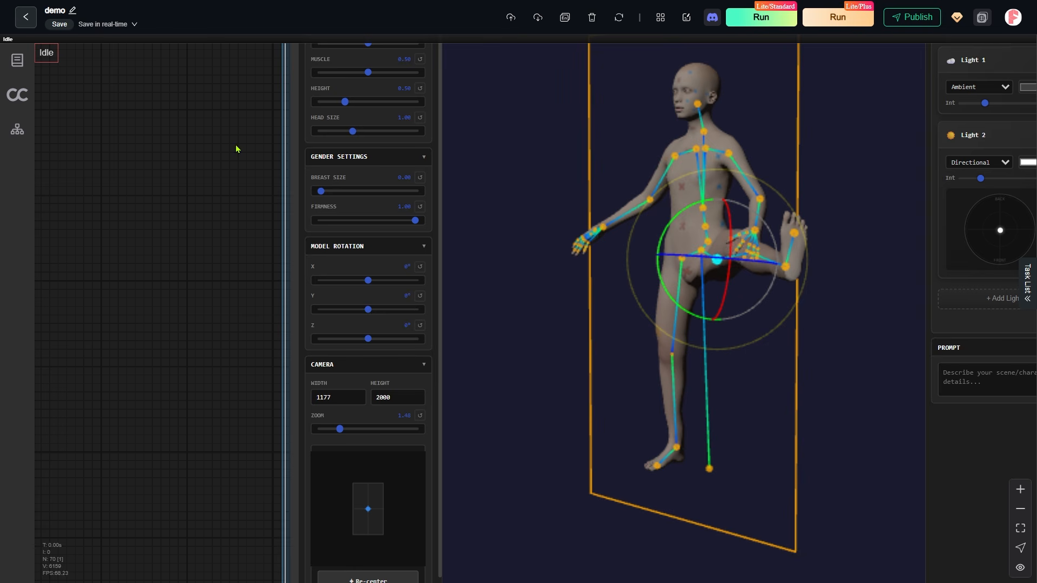
Set the mannequin's Weight and Muscle mesh parameters to 1.00, and deselect the hip joint.
drag(236, 147, 236, 300)
scroll(272, 222, up, 1)
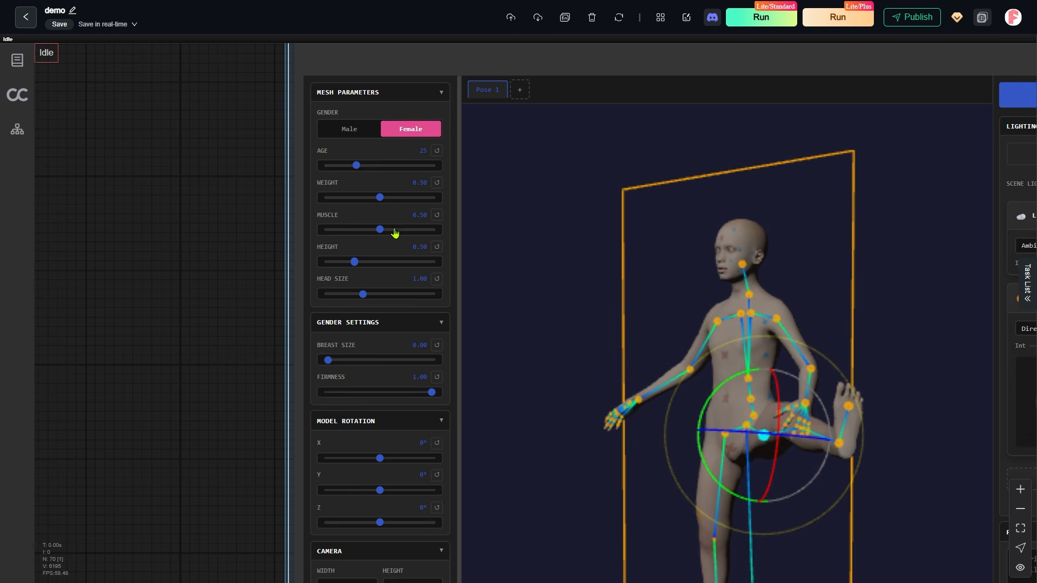
click(411, 231)
drag(381, 201, 441, 205)
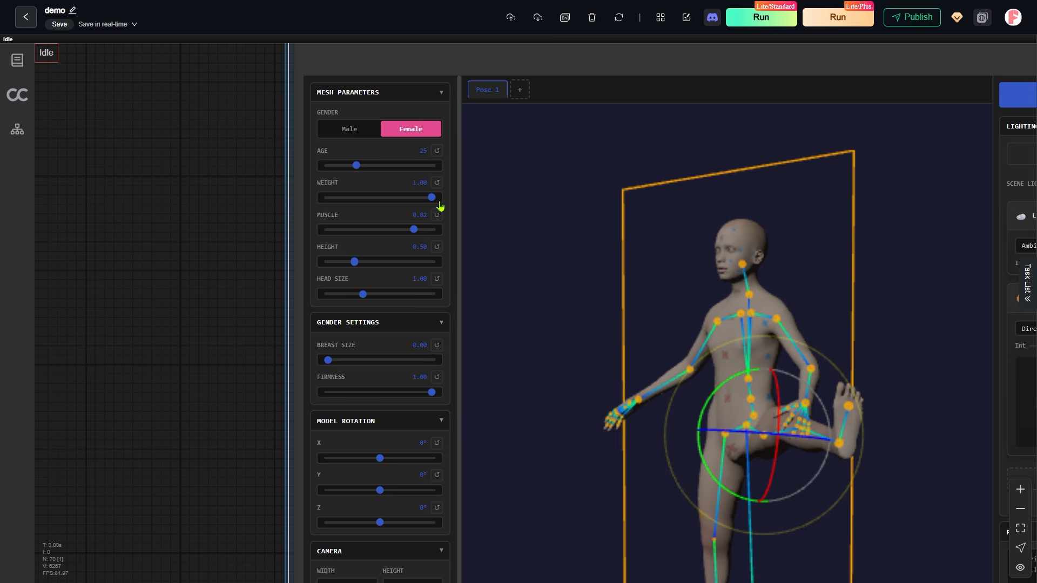
click(431, 230)
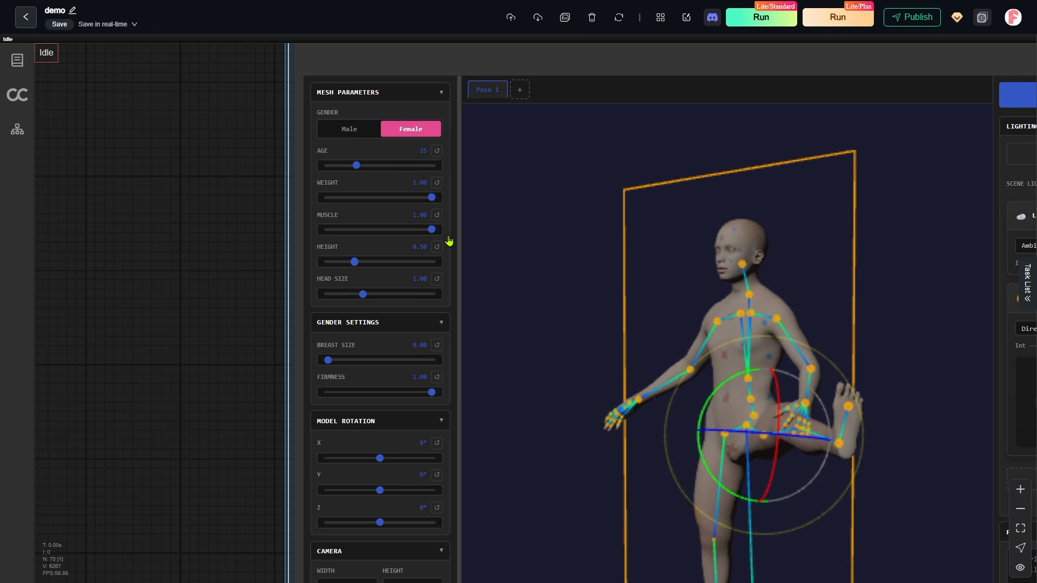
click(585, 372)
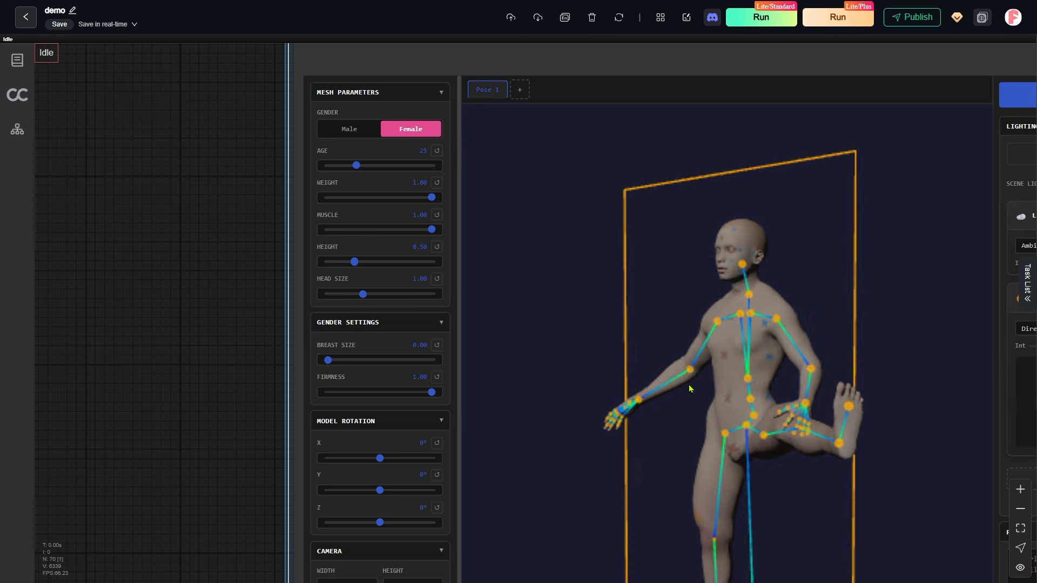
drag(689, 389, 820, 444)
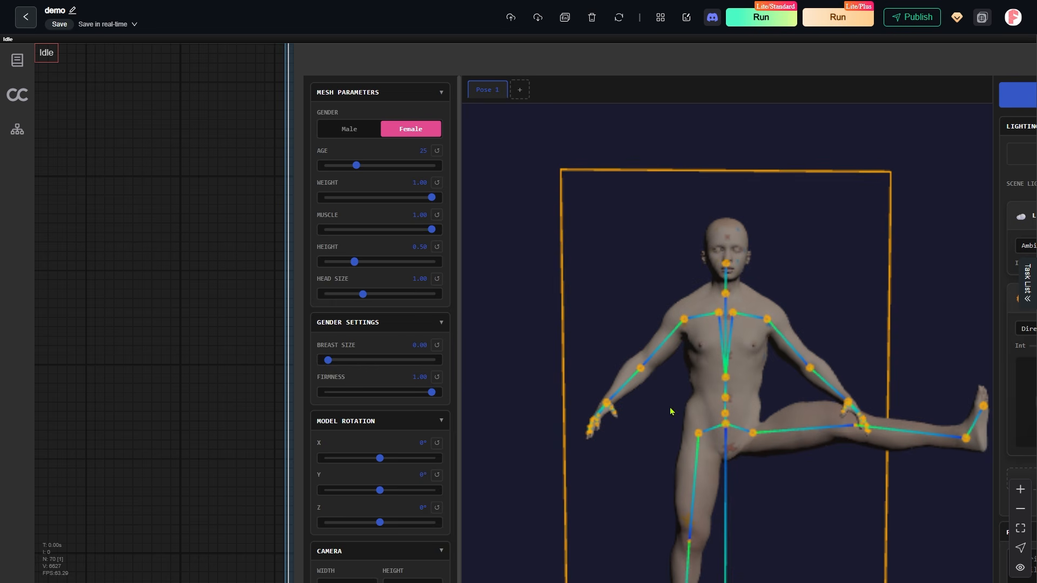
Examine the Target image node and its scaling setup in the 2_Load Images group.
scroll(559, 427, down, 3)
scroll(338, 303, down, 2)
scroll(248, 320, down, 8)
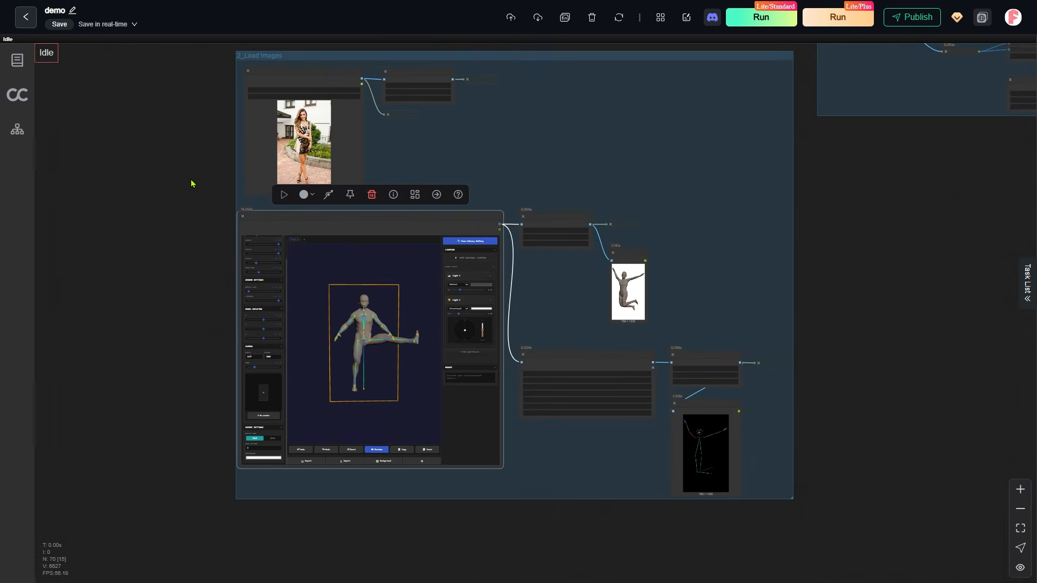
drag(193, 183, 251, 313)
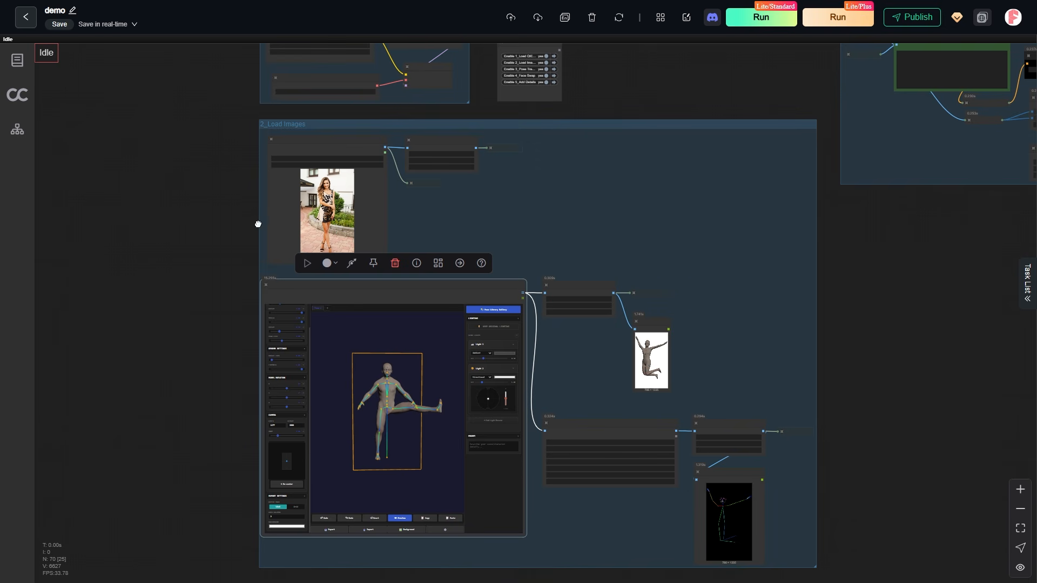
drag(188, 96, 228, 168)
scroll(228, 168, up, 1)
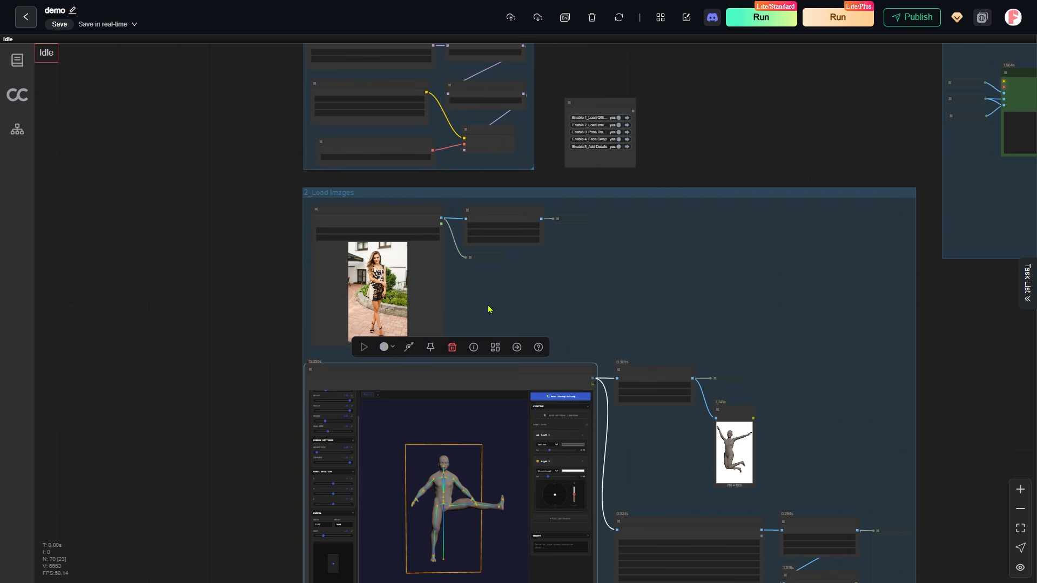
scroll(489, 309, up, 7)
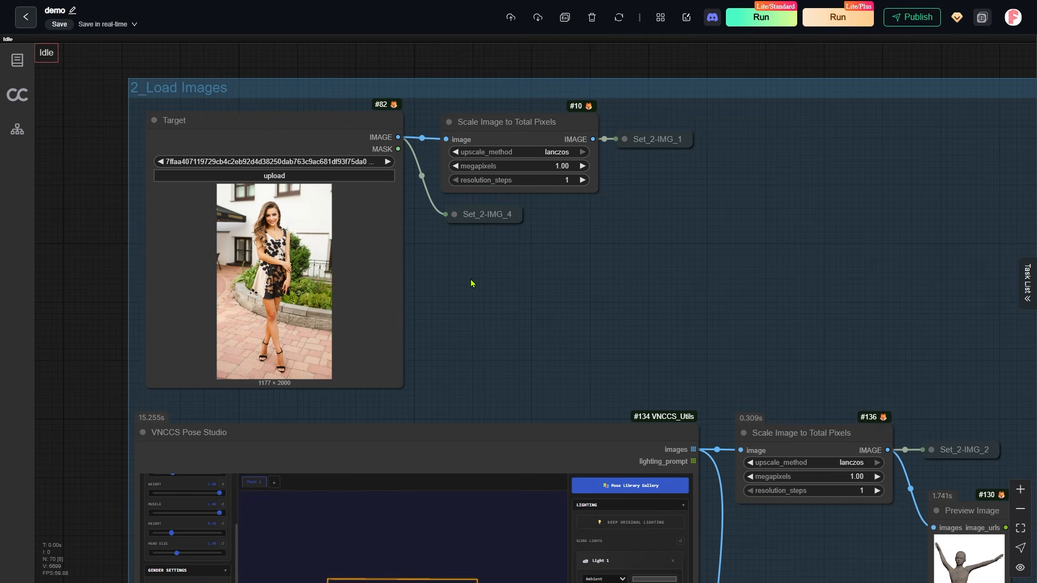
click(347, 123)
scroll(347, 124, down, 6)
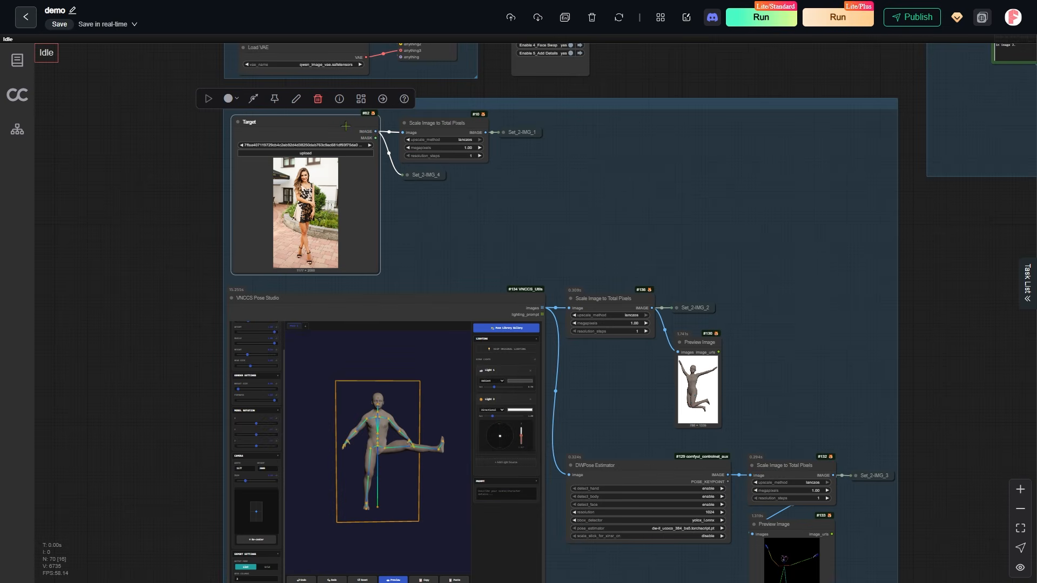
Inspect the preview of the scaled Pose Studio image and the DWPose skeleton preview.
scroll(743, 417, up, 4)
scroll(743, 417, up, 5)
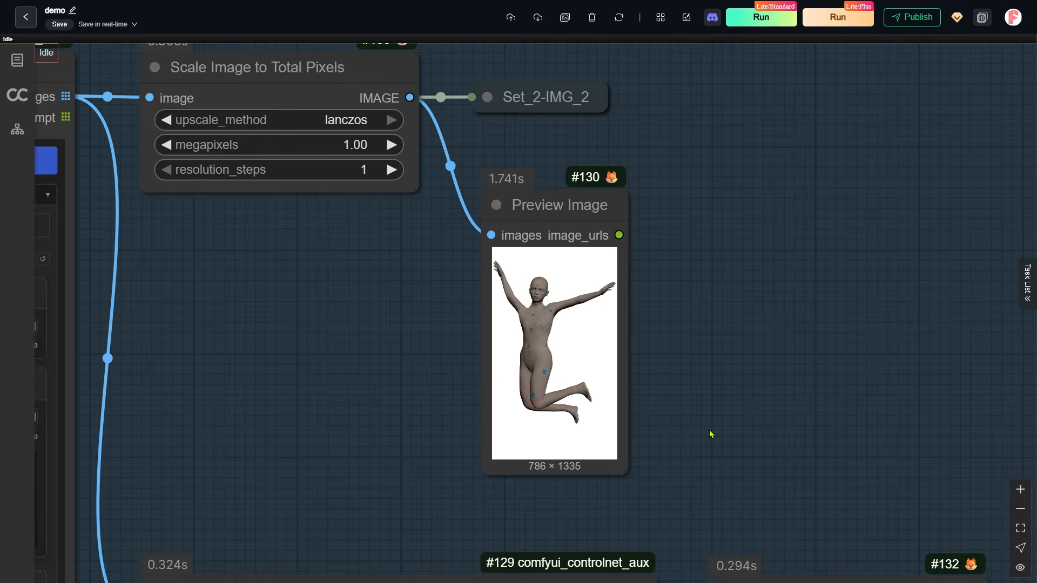
click(433, 142)
scroll(400, 135, down, 4)
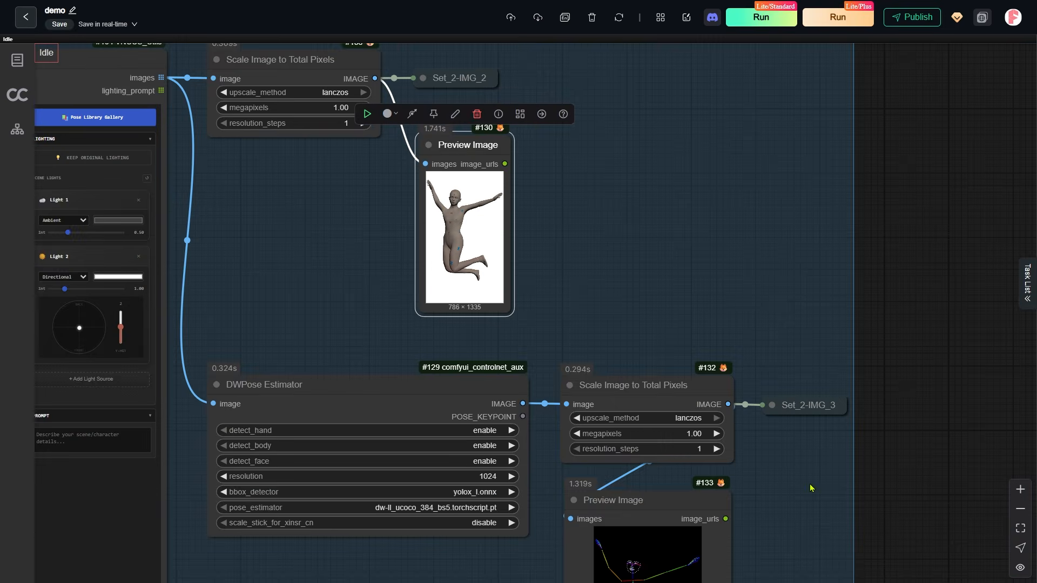
scroll(811, 486, up, 6)
drag(833, 549, 794, 292)
click(475, 276)
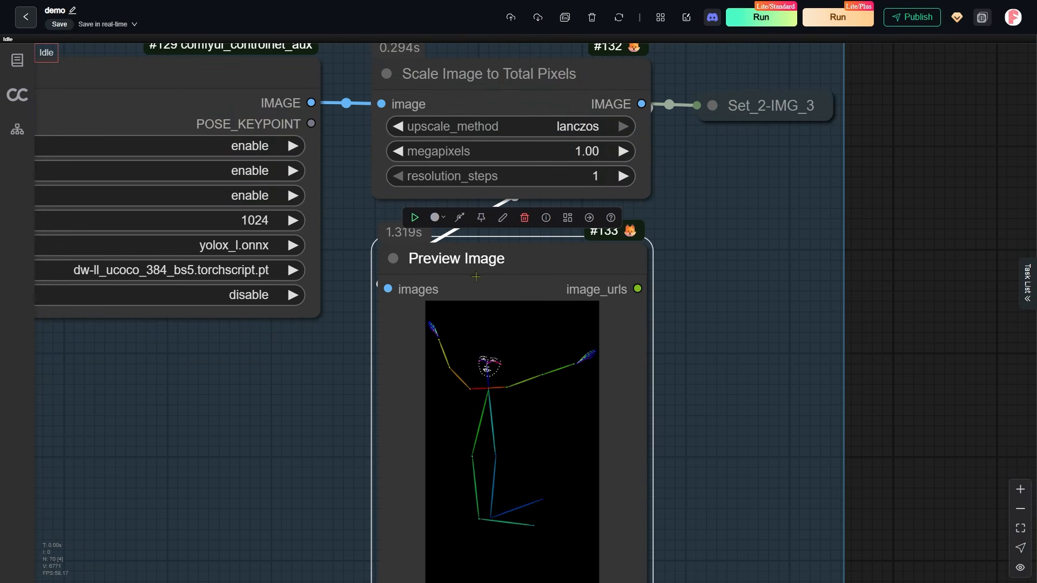
scroll(475, 277, down, 10)
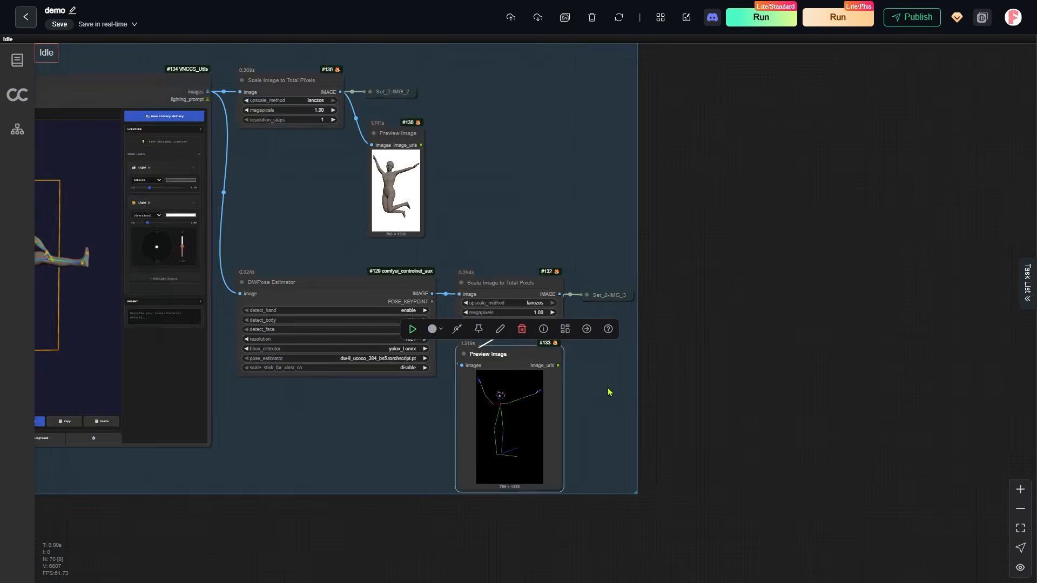
Review the sampler nodes and the generated image preview in the 3_Pose Transfer group.
drag(778, 252, 585, 477)
scroll(762, 292, up, 4)
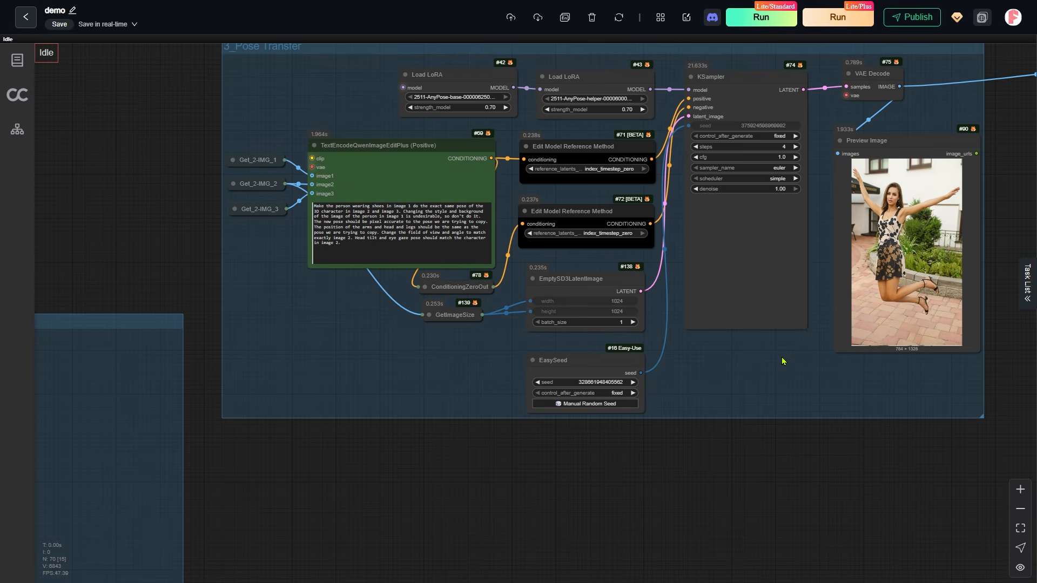
scroll(788, 316, up, 1)
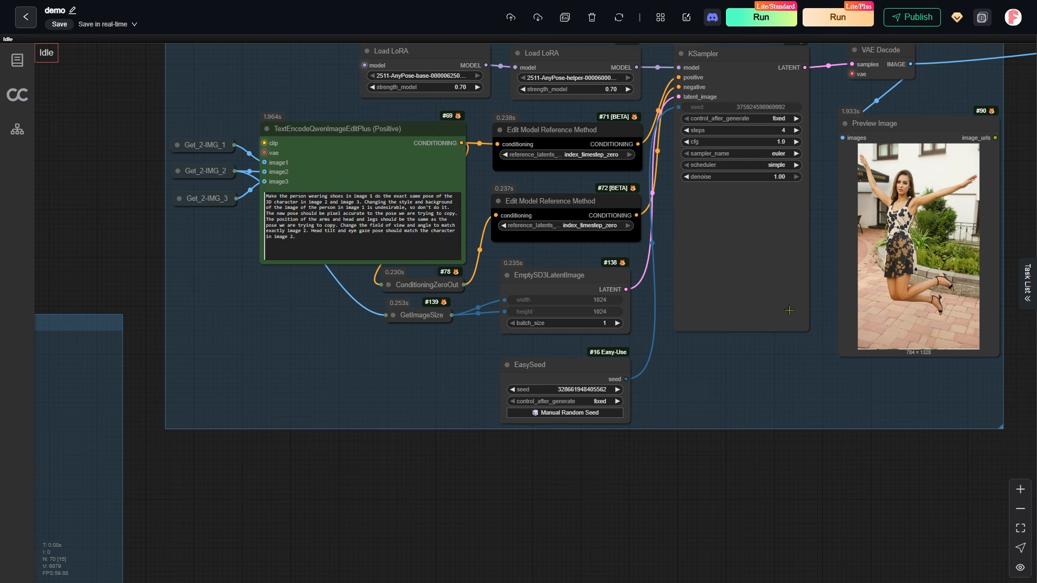
scroll(789, 310, up, 3)
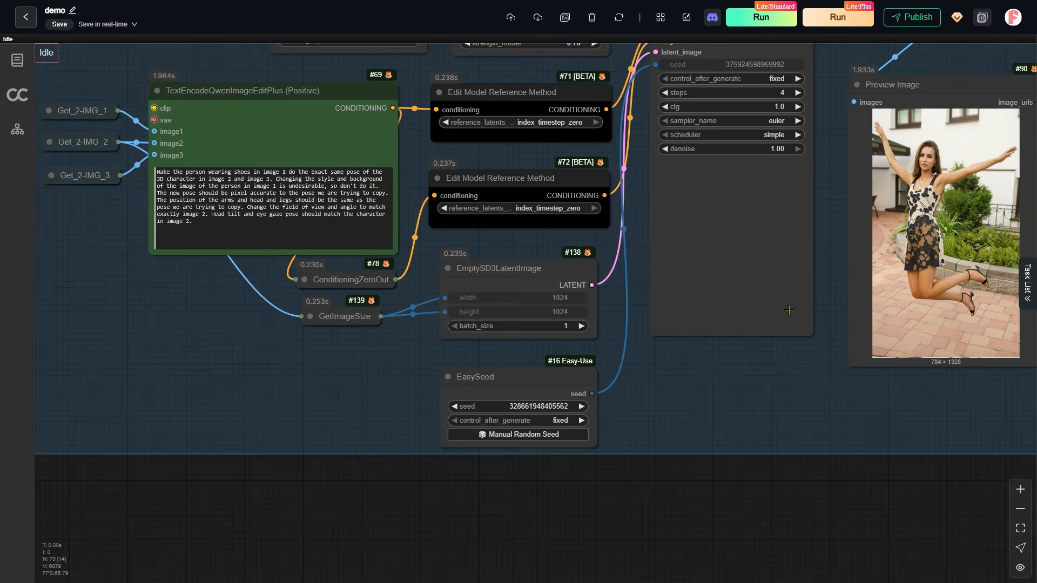
drag(789, 310, 585, 412)
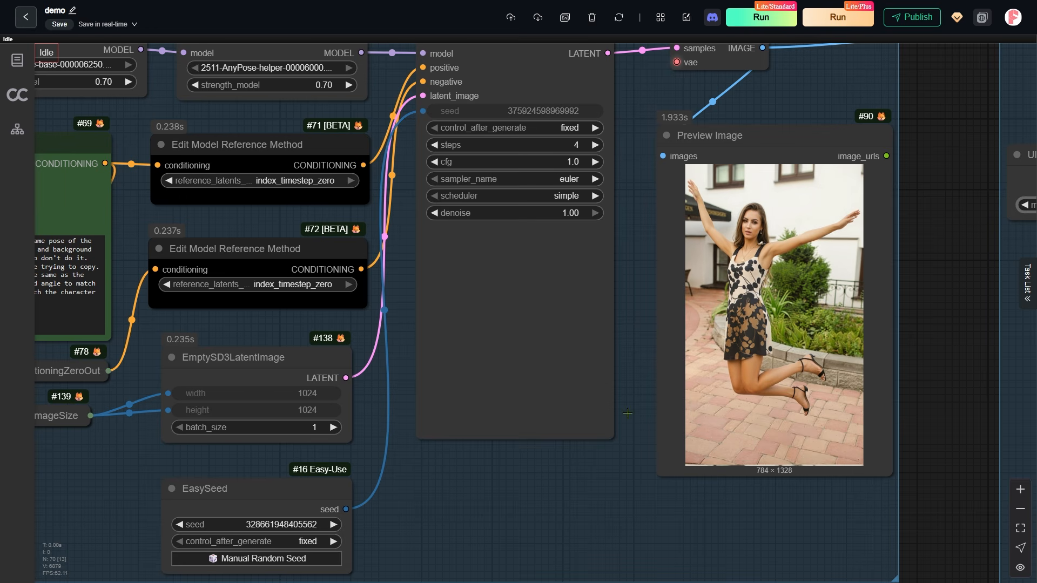
drag(210, 328, 627, 322)
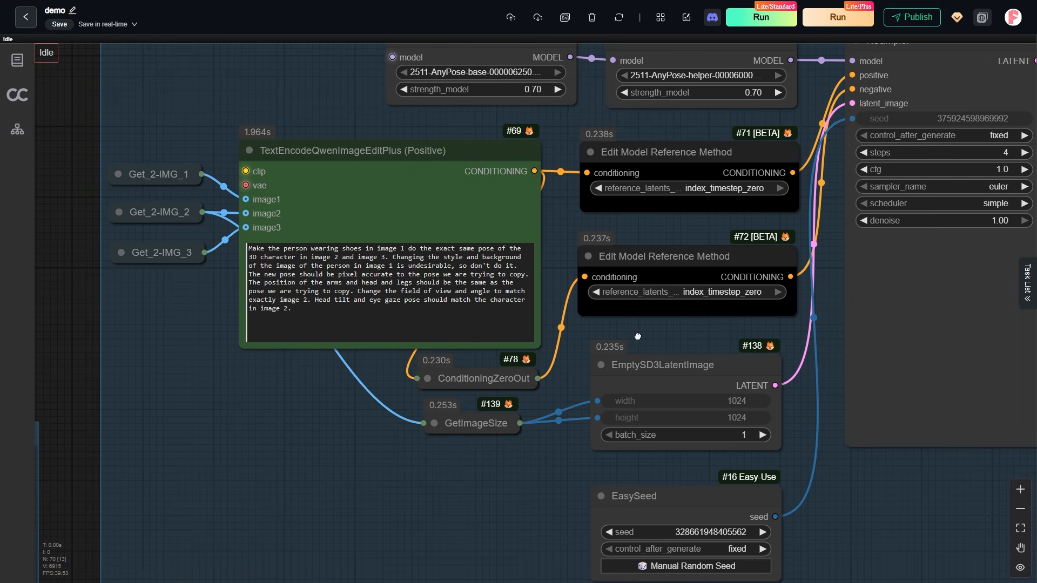
Remove the words "wearing shoes" from the positive prompt in the Pose Transfer group's TextEncodeQwenImageEditPlus node.
scroll(156, 188, up, 2)
scroll(157, 188, up, 1)
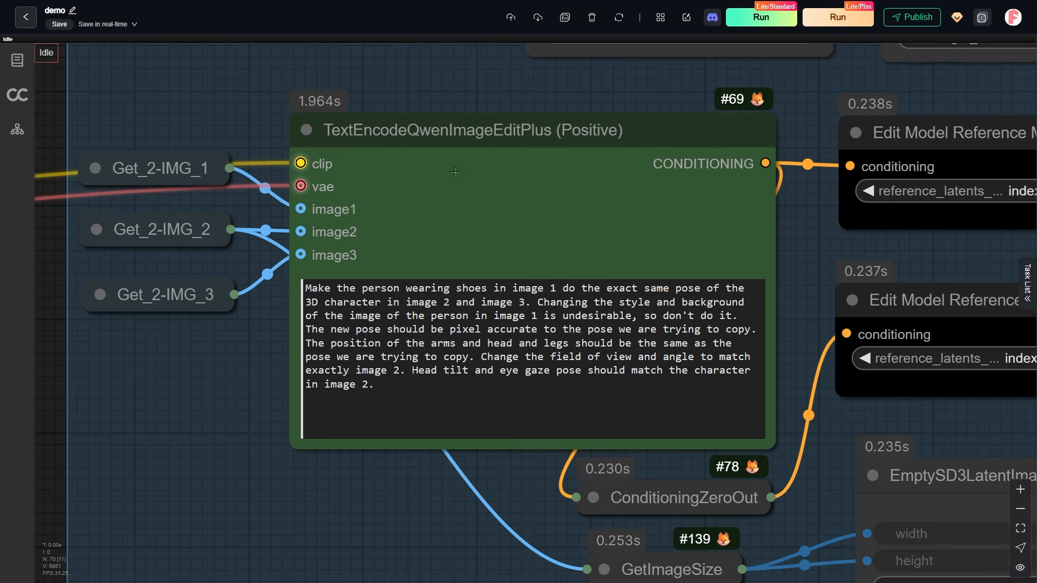
click(471, 169)
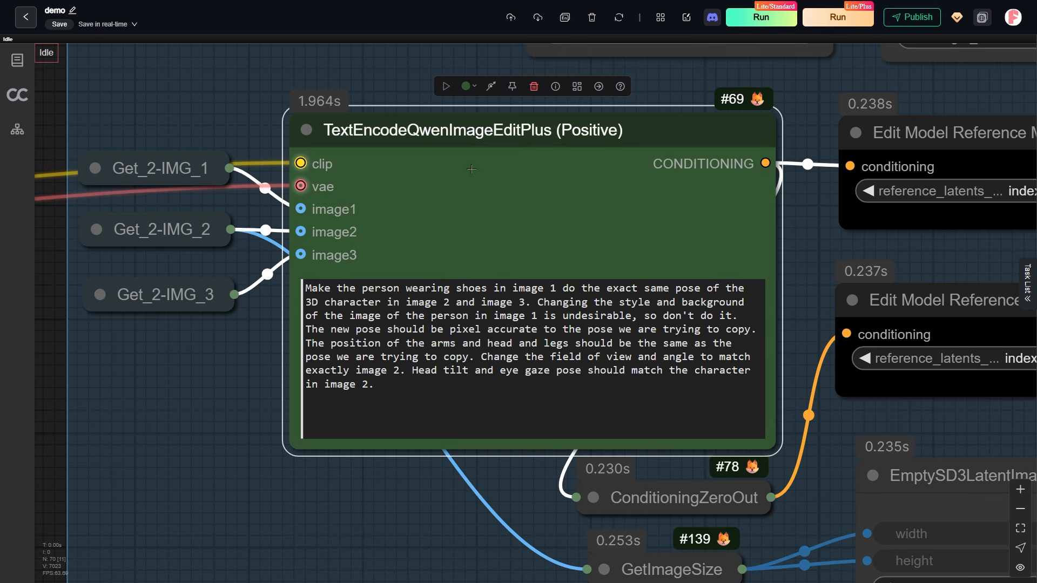
scroll(446, 277, up, 3)
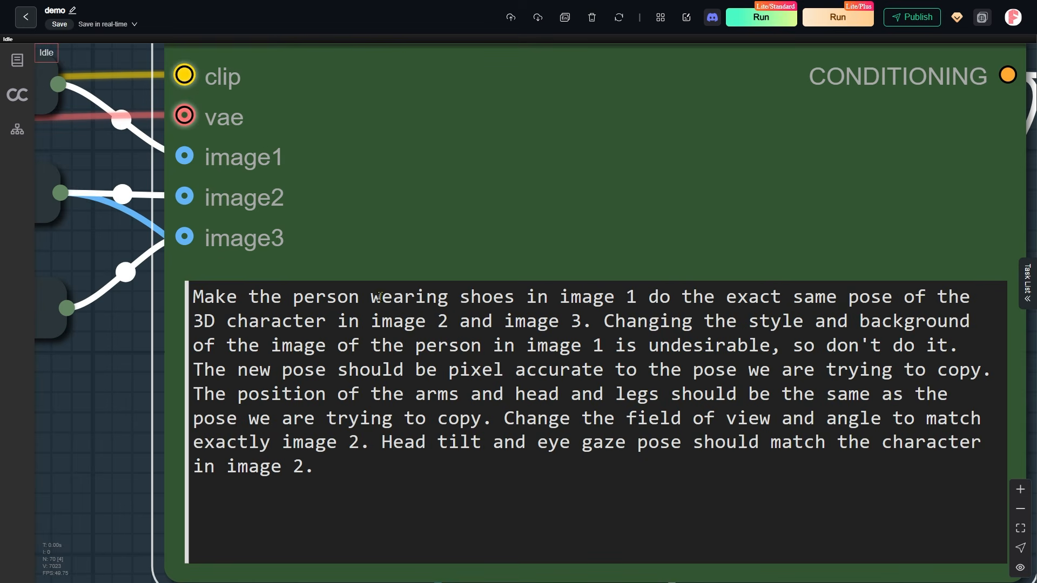
drag(373, 297, 515, 298)
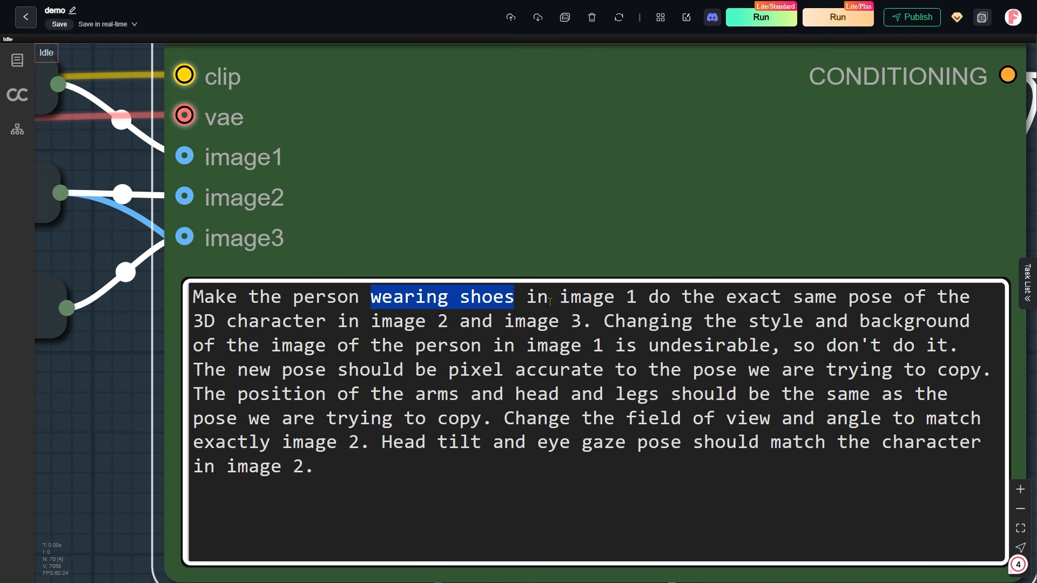
scroll(550, 301, down, 10)
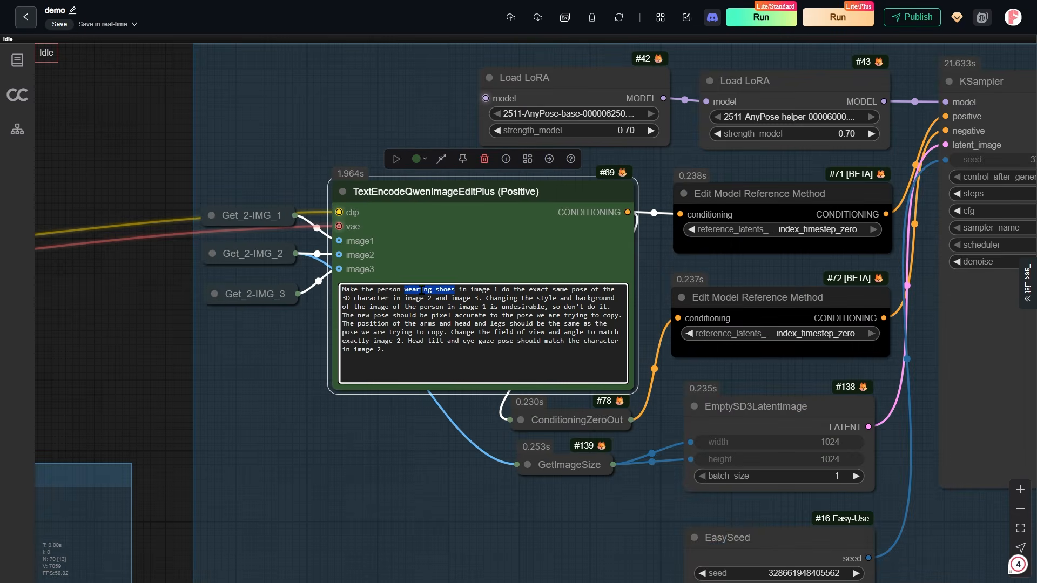
scroll(422, 290, down, 5)
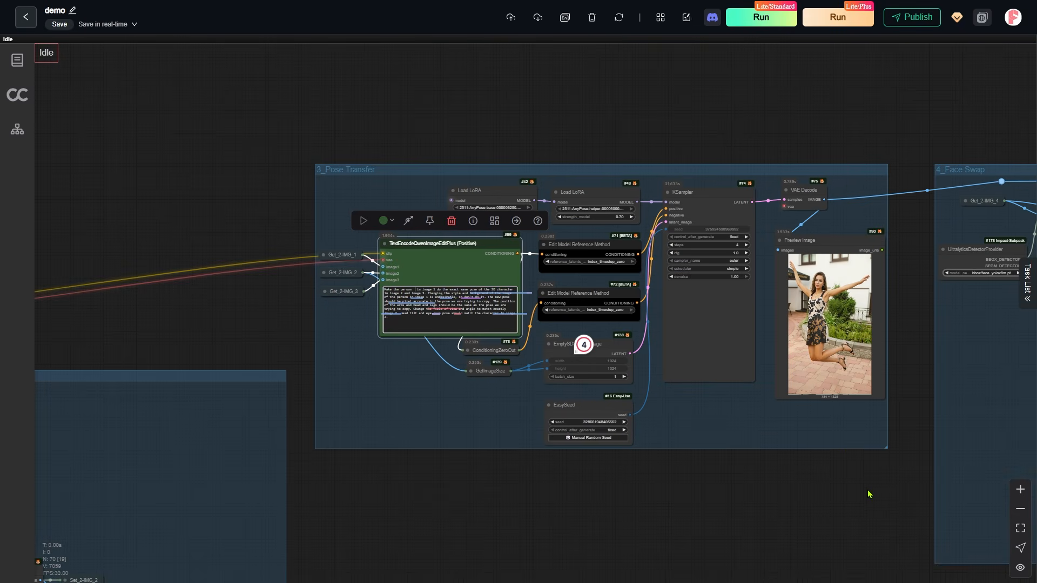
Examine the 4_Face Swap group and compare the face before and after the swap in its Image Comparer.
drag(869, 491, 722, 453)
drag(463, 433, 219, 421)
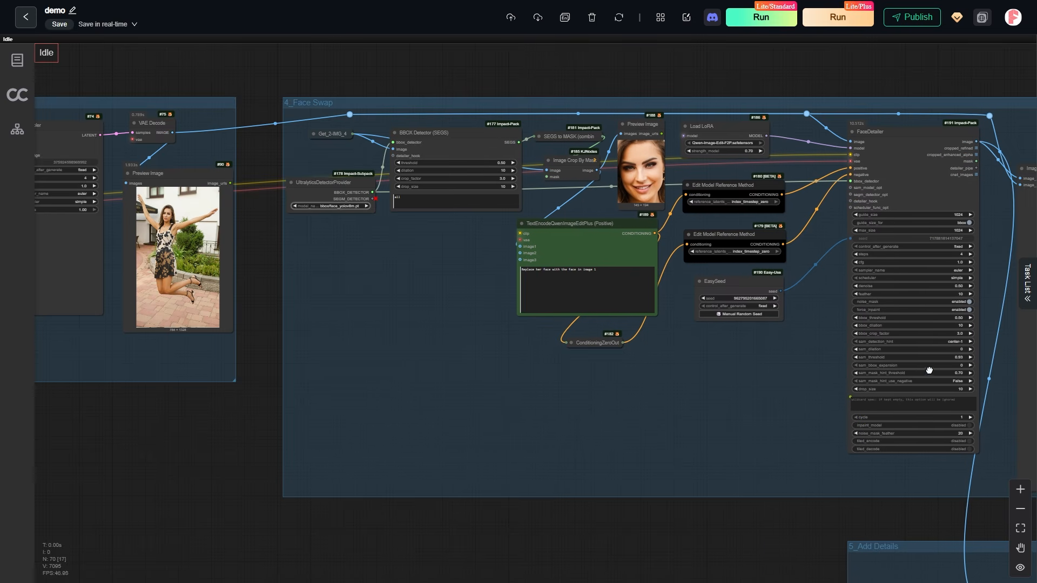
drag(929, 370, 609, 377)
scroll(724, 264, up, 15)
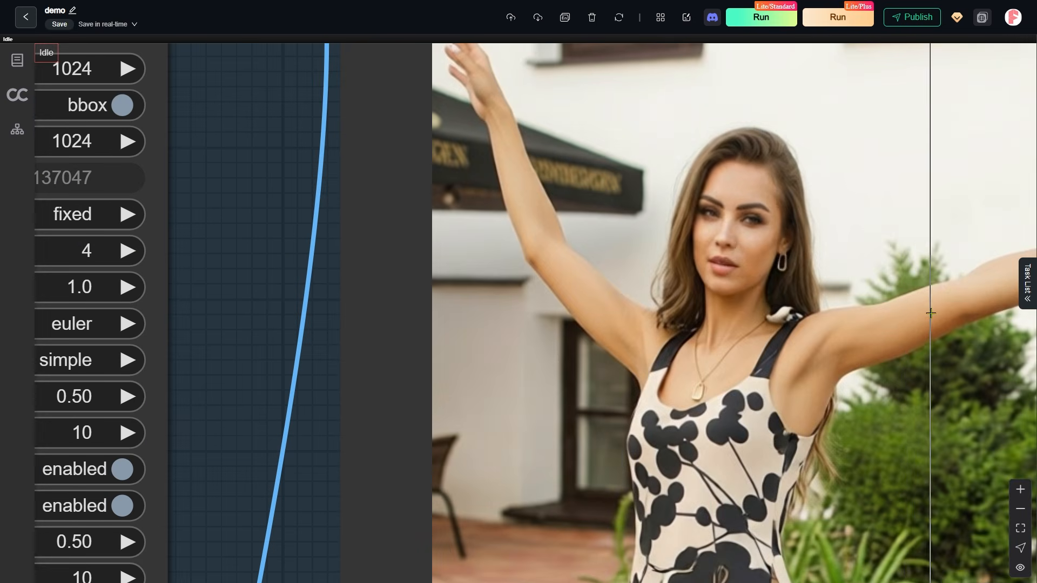
scroll(930, 313, down, 6)
scroll(931, 315, down, 7)
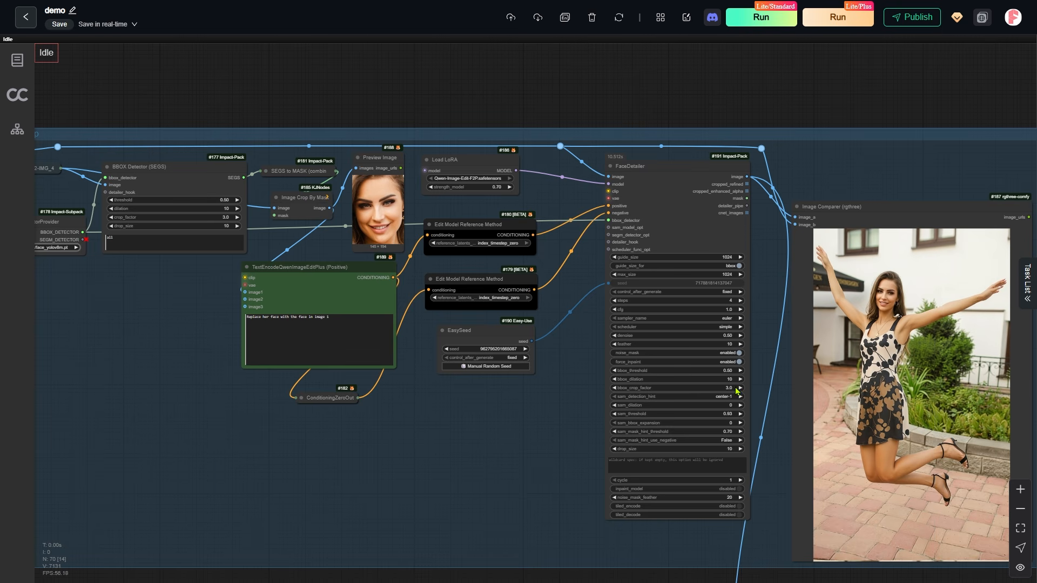
Generate a new manual random seed in the Face Swap group's EasySeed node.
scroll(447, 394, up, 7)
scroll(423, 351, up, 8)
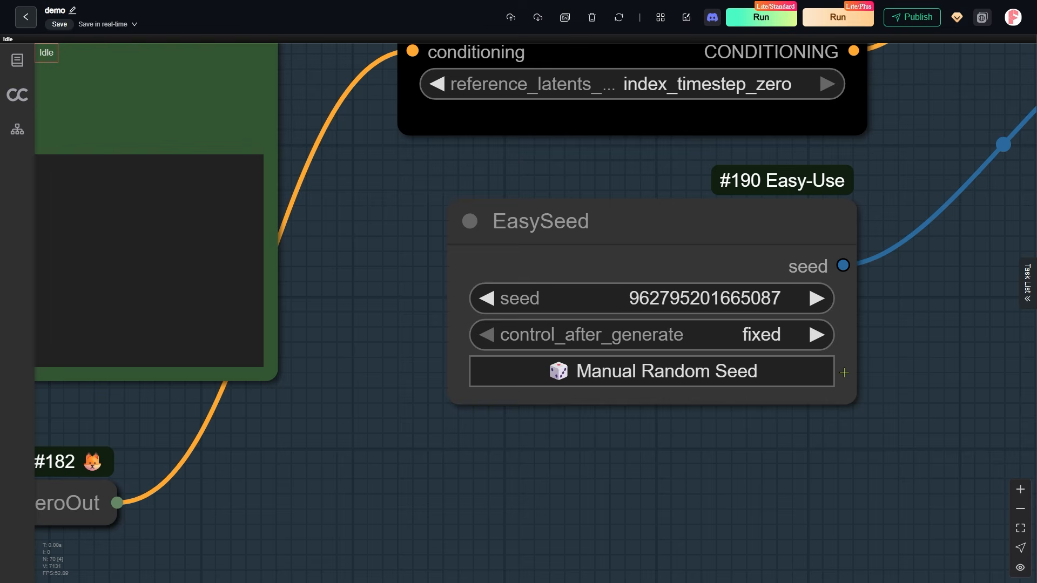
click(833, 371)
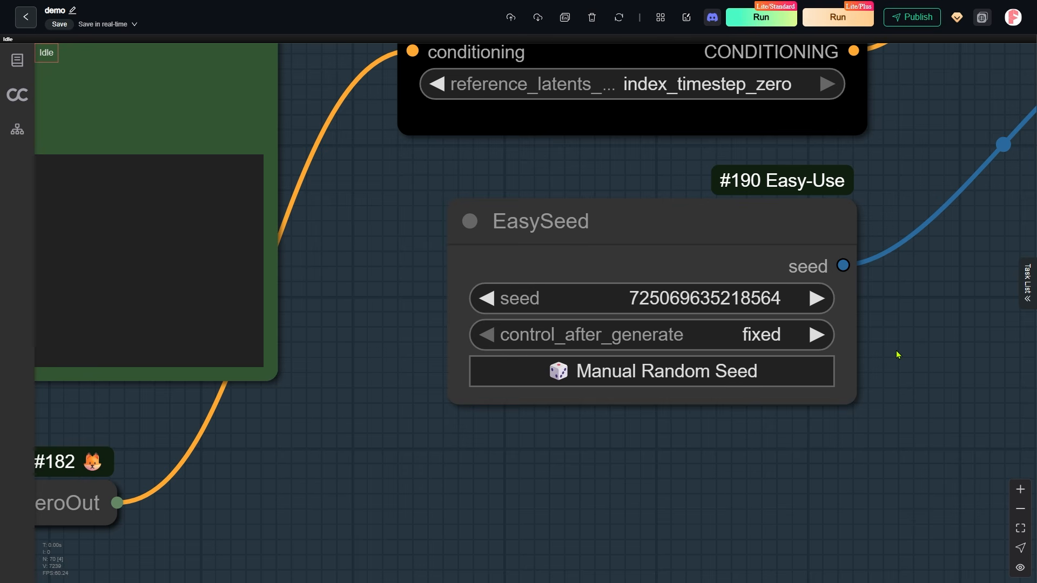
Look over the model loading, resizing and sampling nodes in the 5_Add Details group.
scroll(787, 424, down, 12)
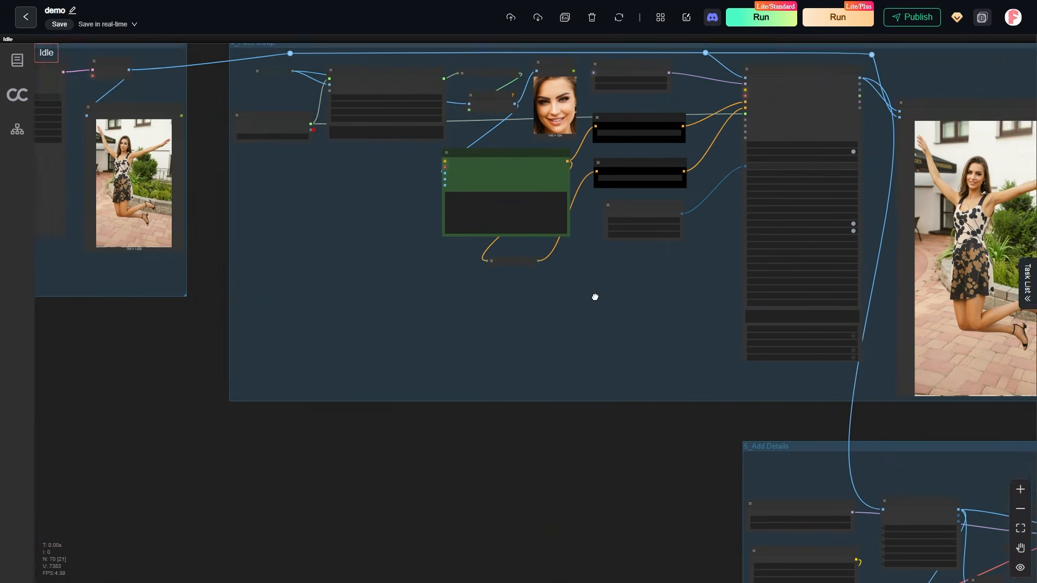
drag(594, 297, 497, 222)
drag(614, 478, 271, 235)
scroll(572, 270, up, 7)
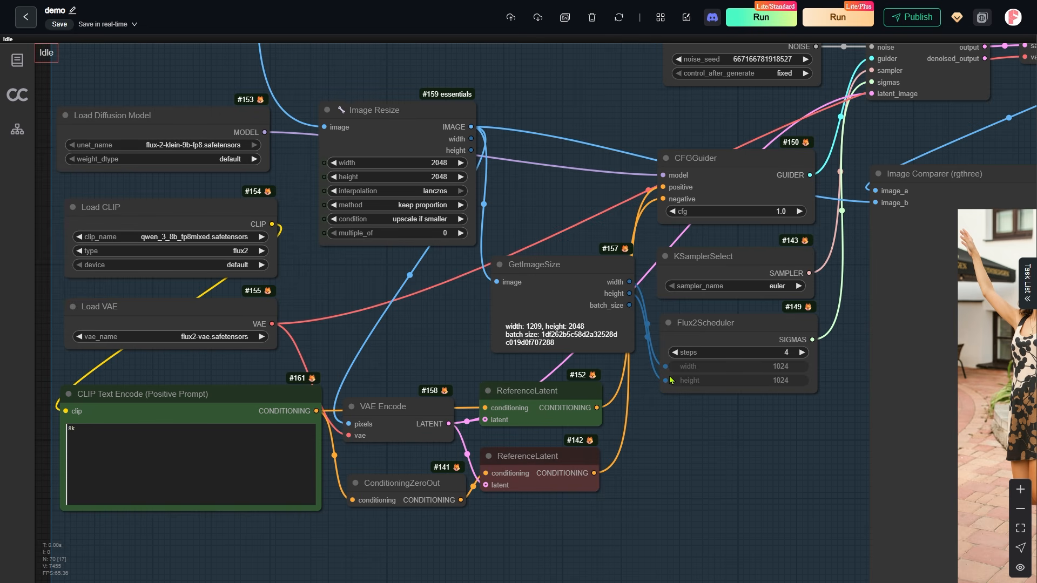
Inspect the final side-by-side preview of the target image, the pose-transfer result and the mannequin pose.
key(space)
drag(778, 416, 64, 297)
drag(821, 510, 346, 495)
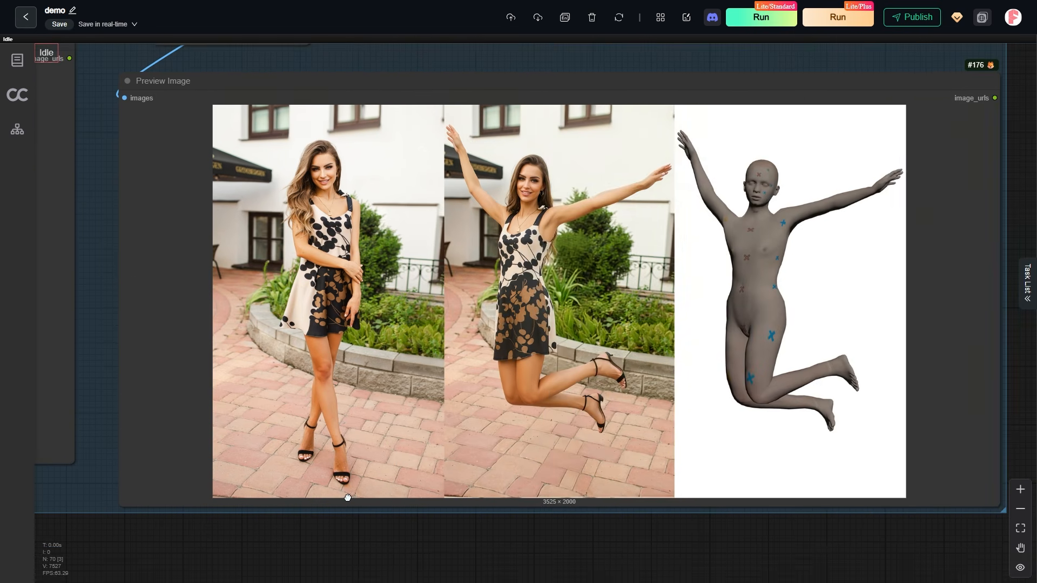
scroll(371, 354, up, 2)
drag(623, 347, 594, 366)
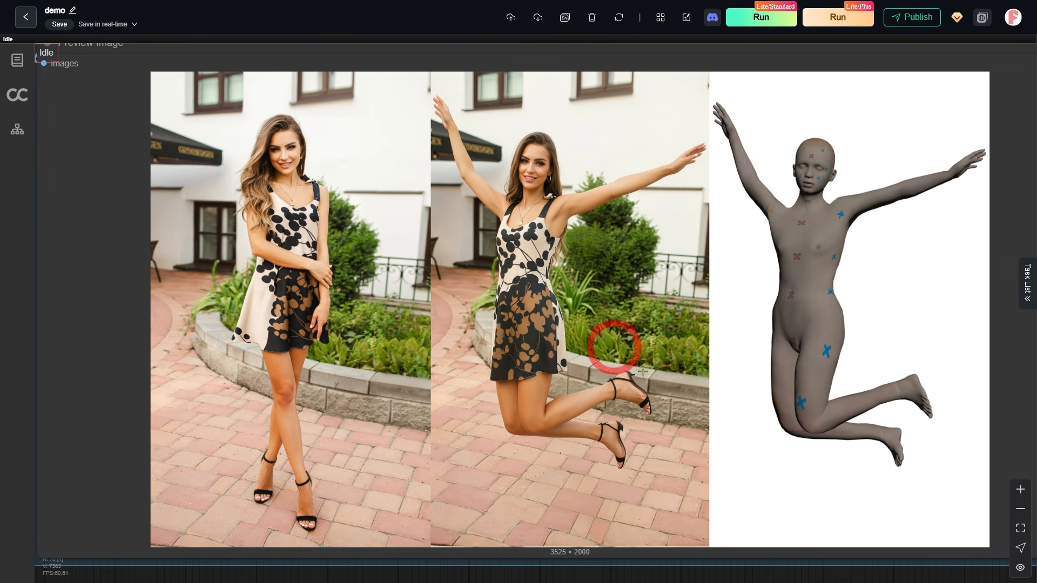